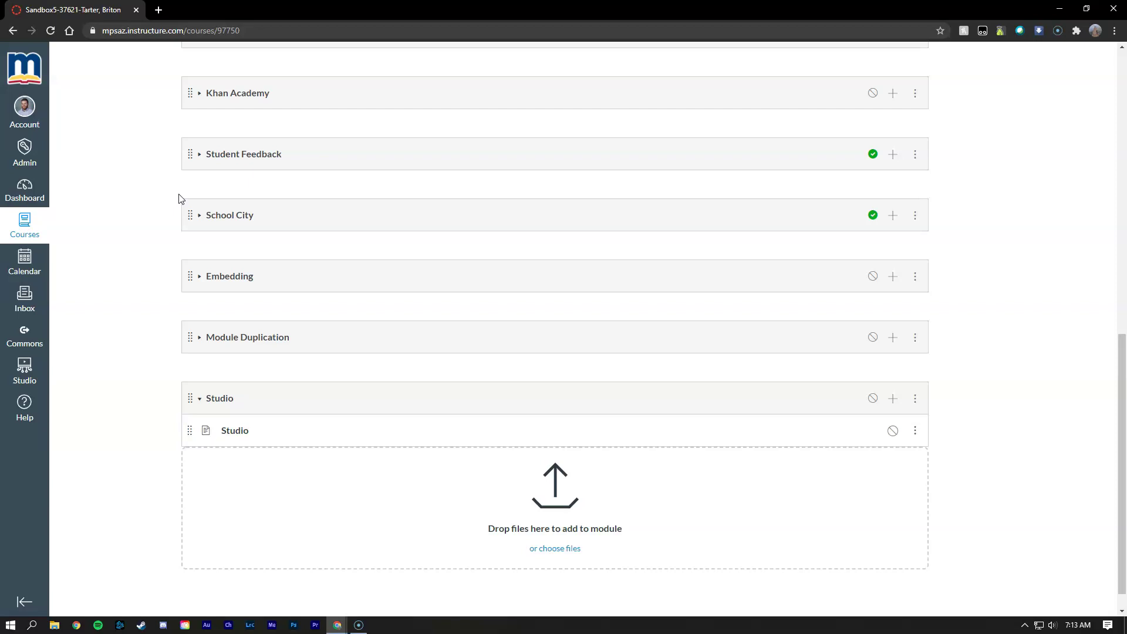
# Step: Open the Studio item listed under the Studio module
pyautogui.click(229, 434)
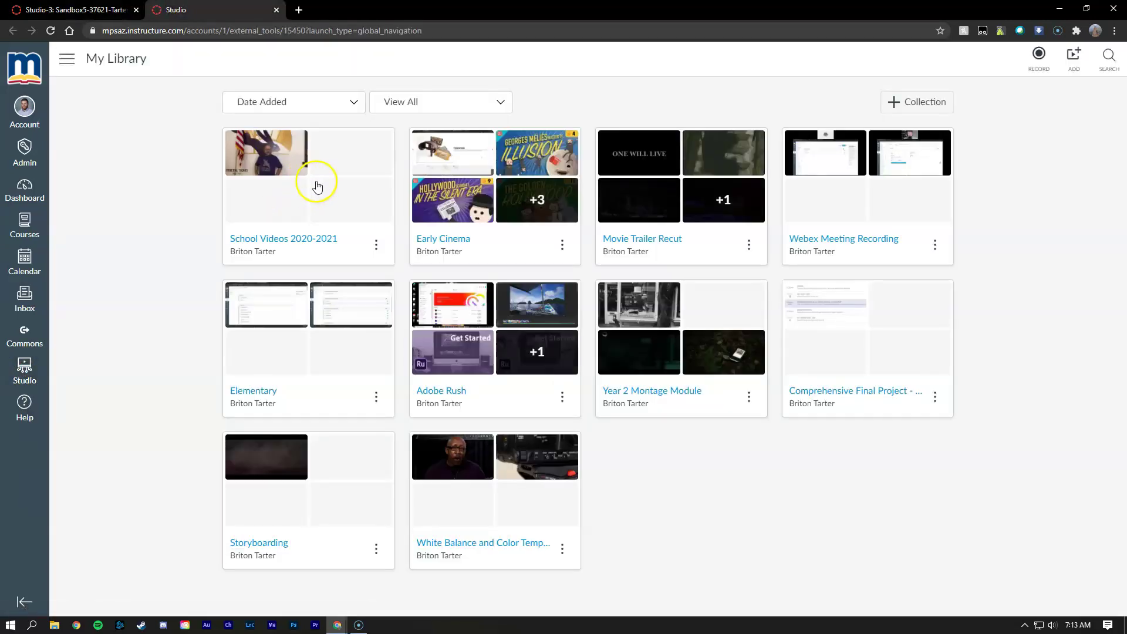
# Step: Open the Early Cinema collection and glance at the Silent Era video's options menu
pyautogui.click(505, 177)
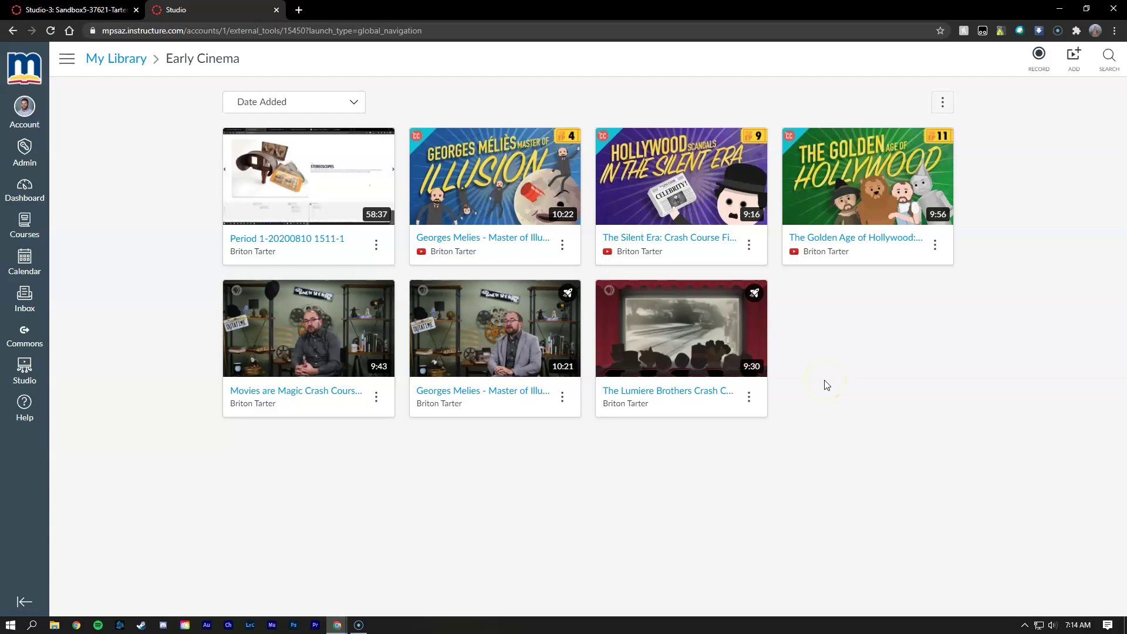
pyautogui.click(750, 245)
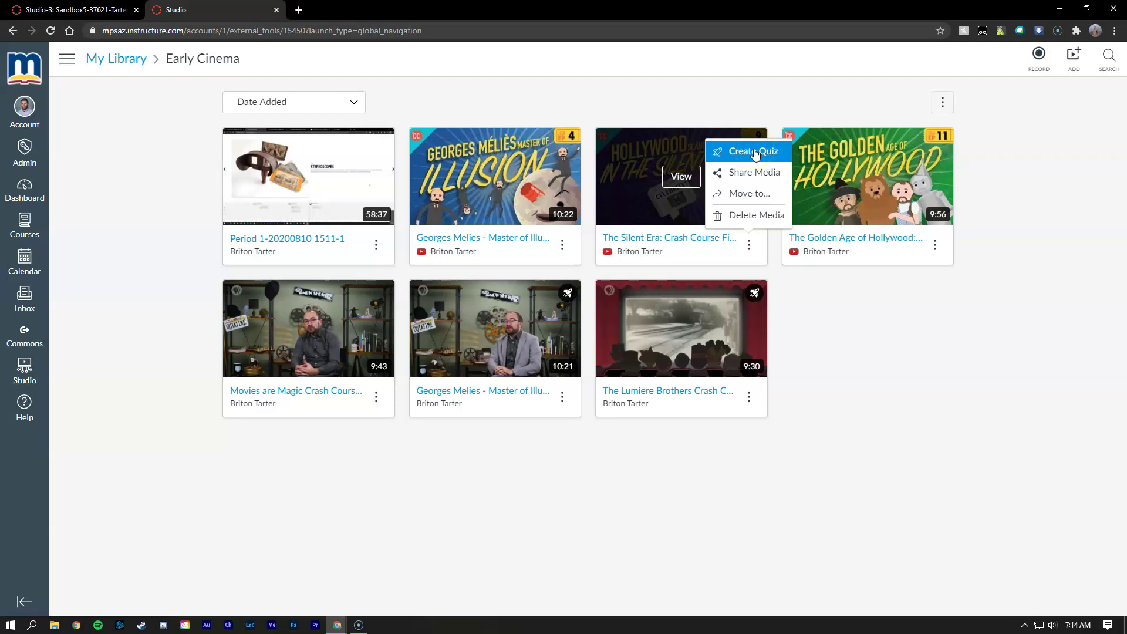
pyautogui.click(151, 131)
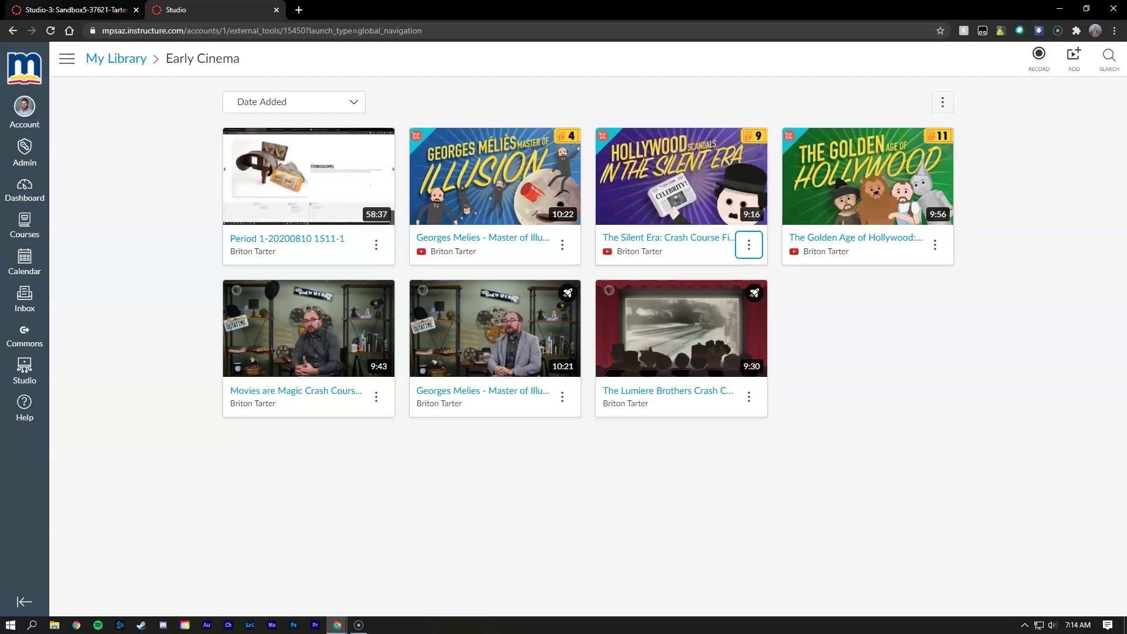
# Step: Put the Studio-3 page into edit mode and make the editor area taller
pyautogui.click(68, 7)
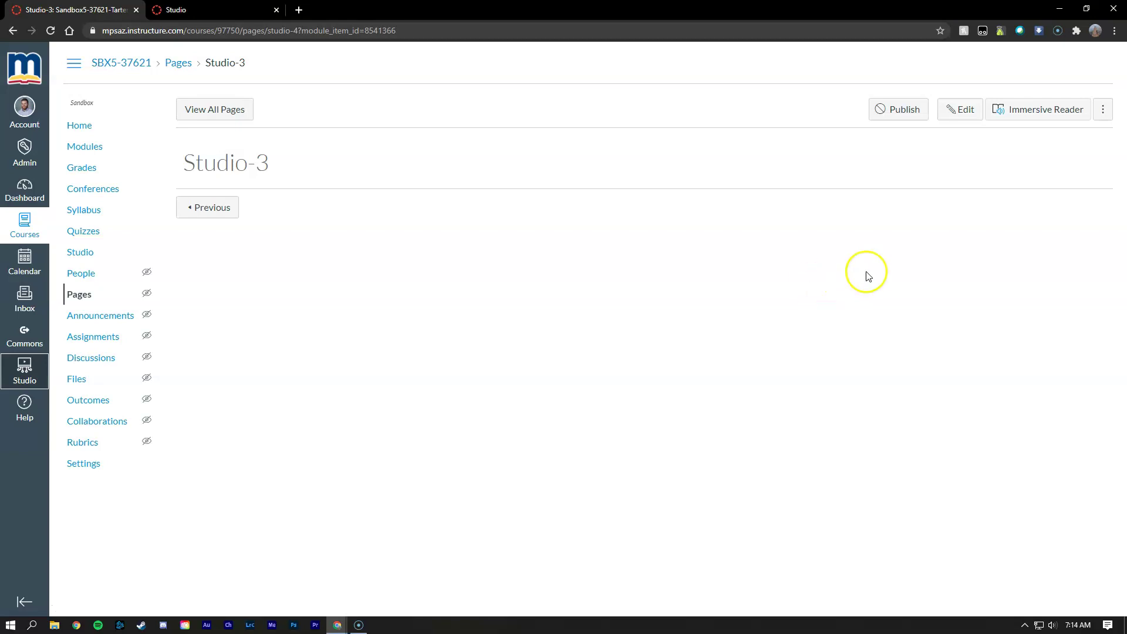
pyautogui.click(963, 109)
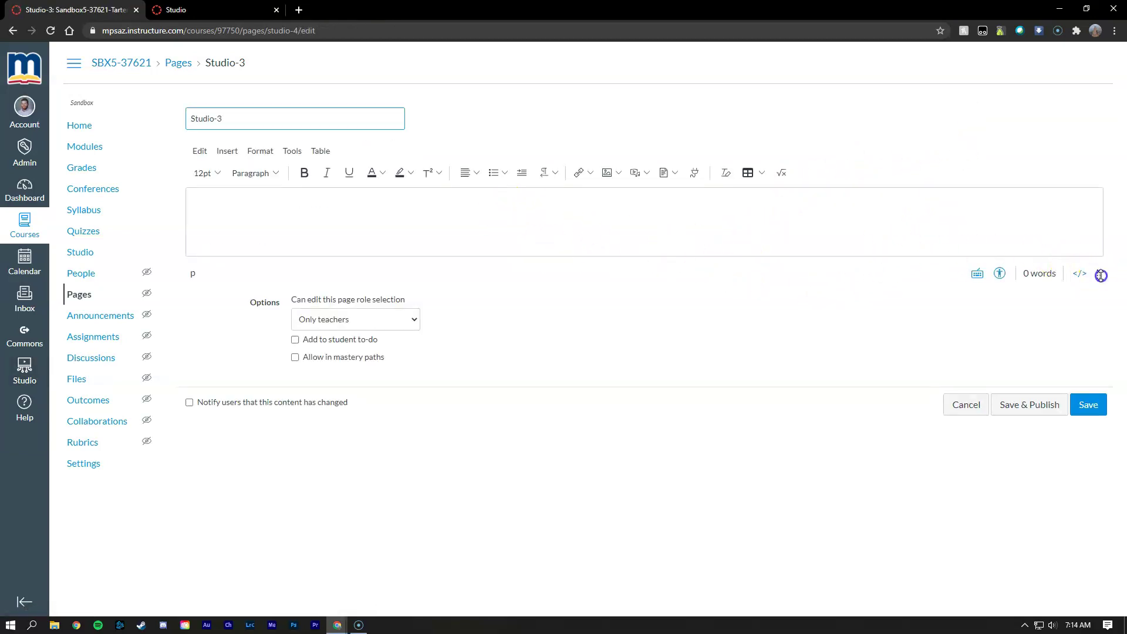
pyautogui.moveTo(1101, 276); pyautogui.dragTo(1098, 397)
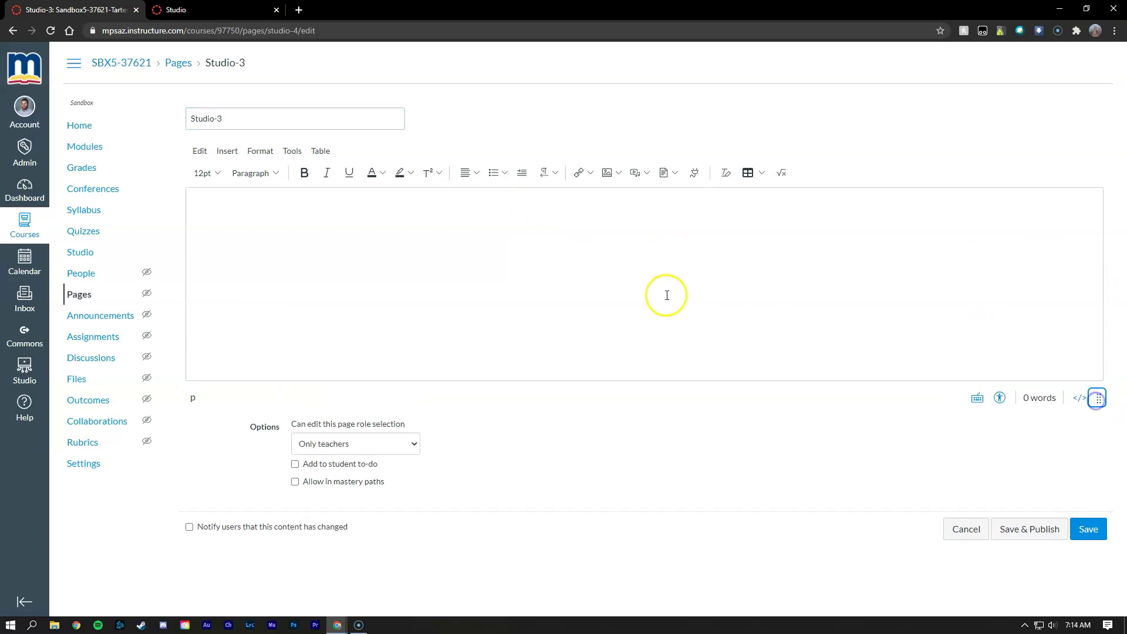
# Step: Browse Canvas Studio's Early Cinema collection from Apps to find the Georges Melies video
pyautogui.click(695, 176)
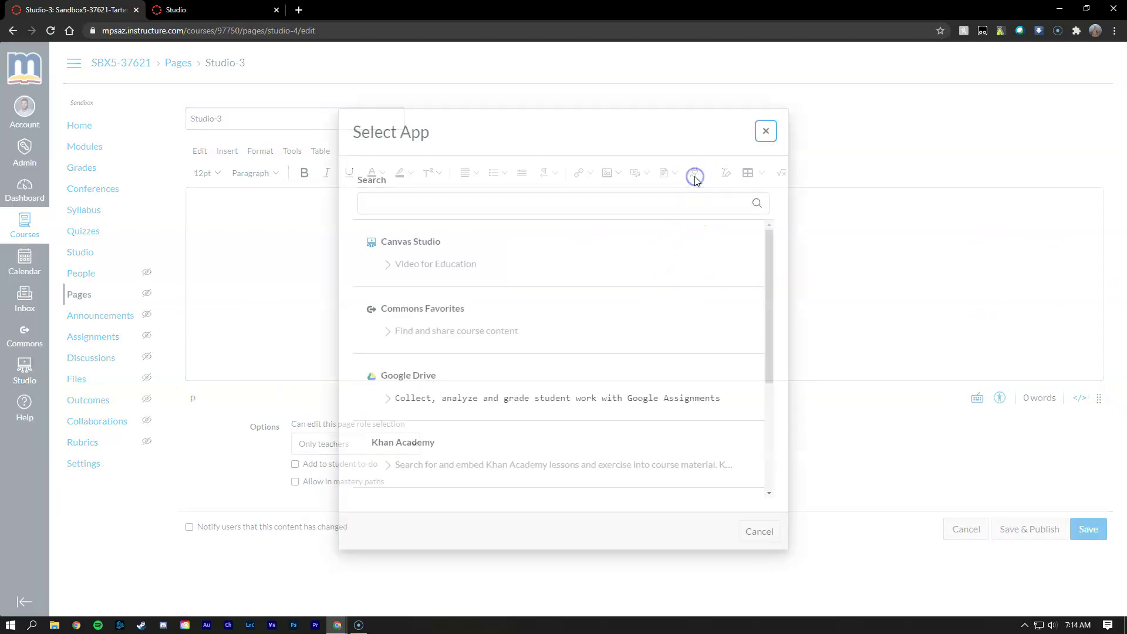
pyautogui.click(414, 245)
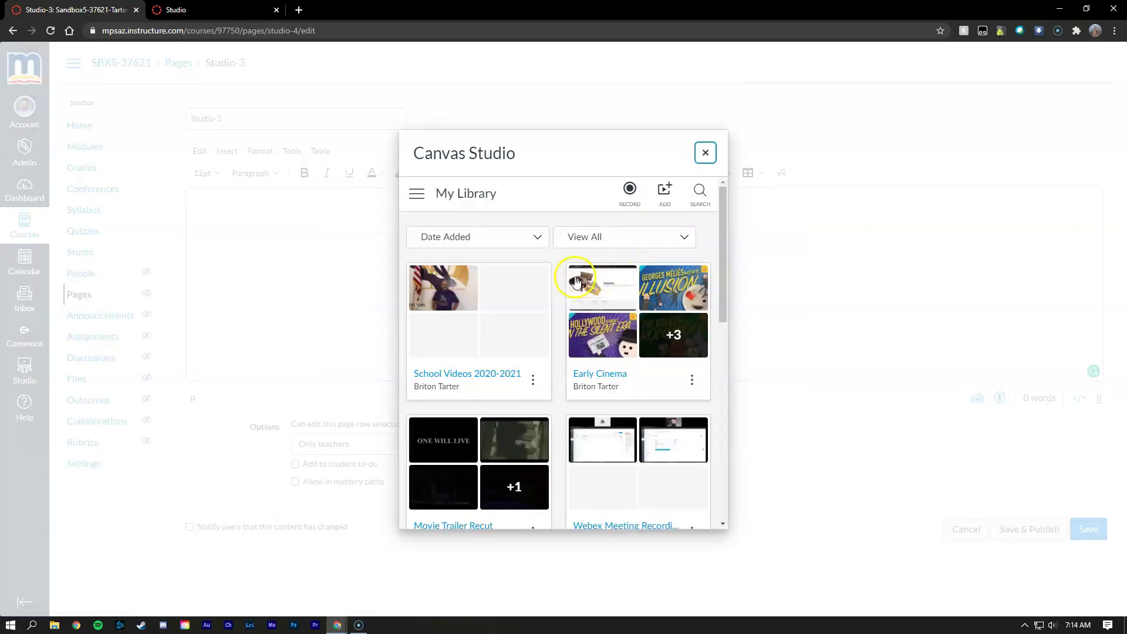
pyautogui.moveTo(704, 327)
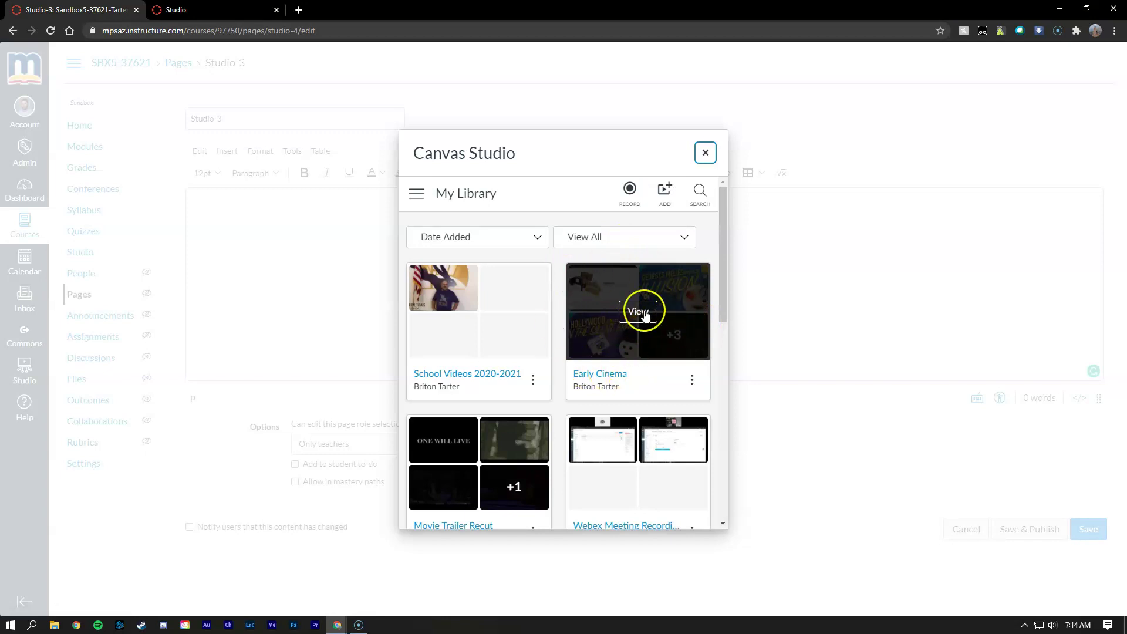
pyautogui.scroll(-3, 644, 313)
pyautogui.scroll(3, 645, 316)
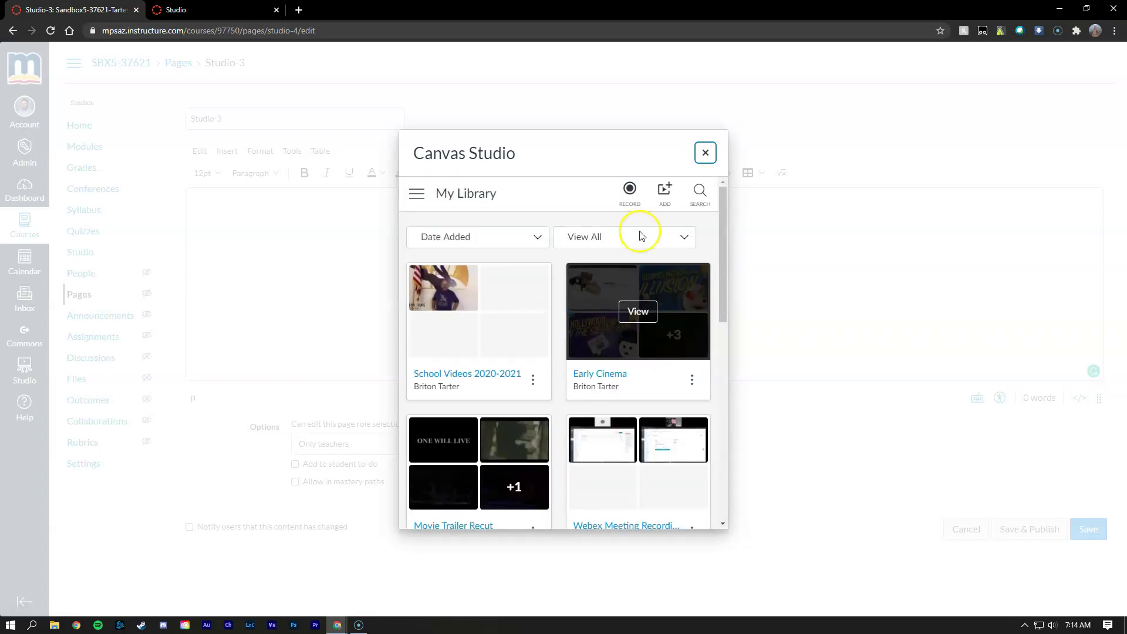
pyautogui.click(645, 318)
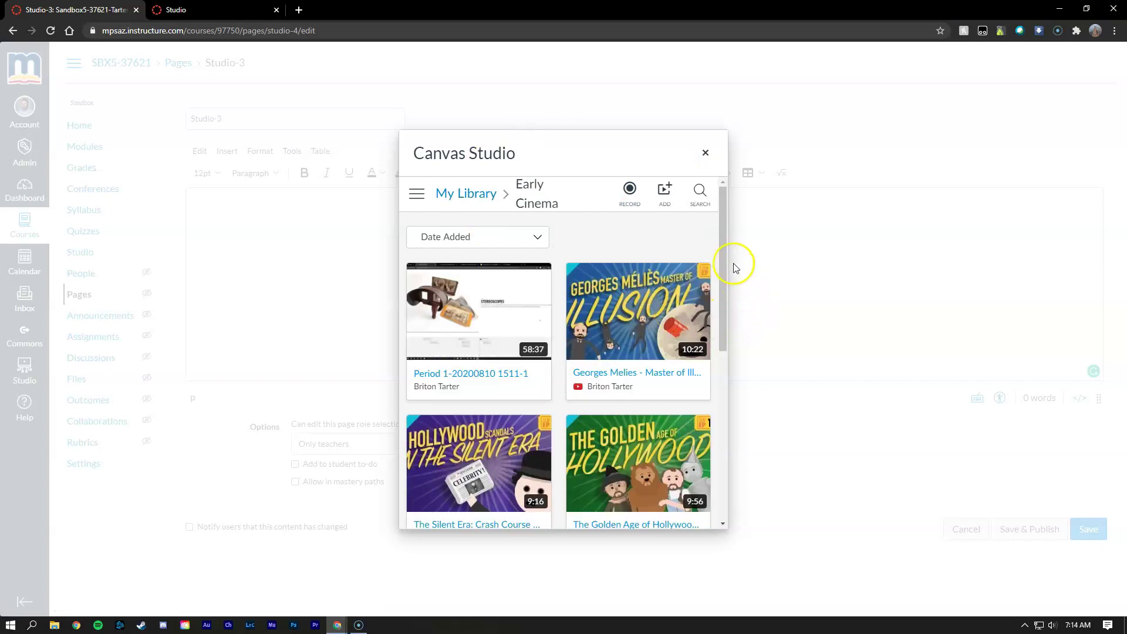
pyautogui.moveTo(725, 265); pyautogui.dragTo(721, 410)
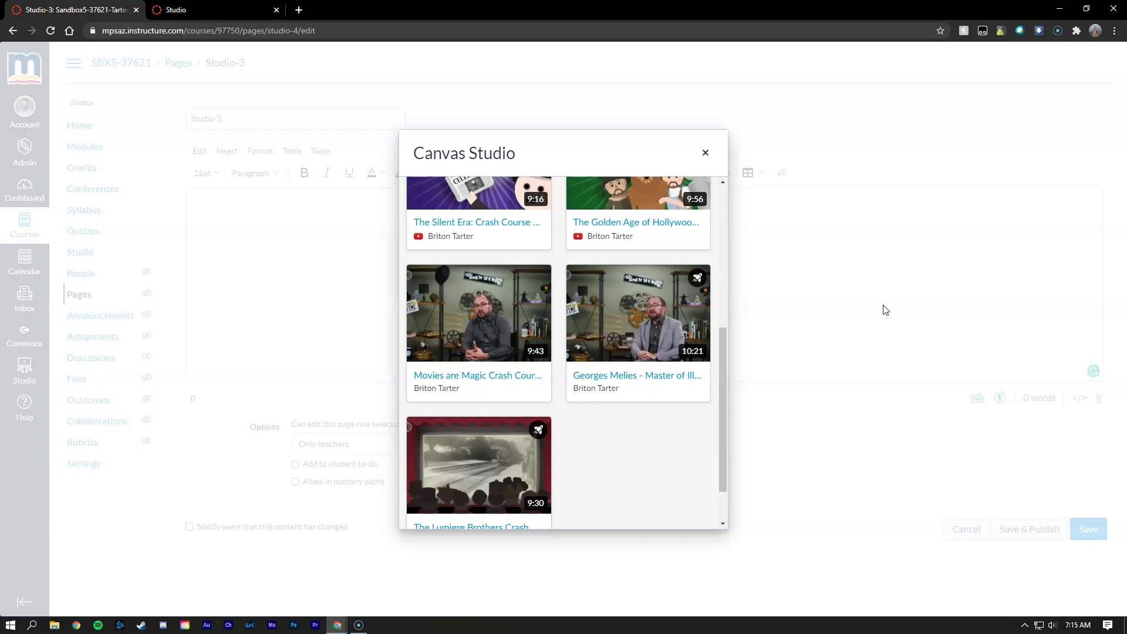
pyautogui.scroll(2, 674, 343)
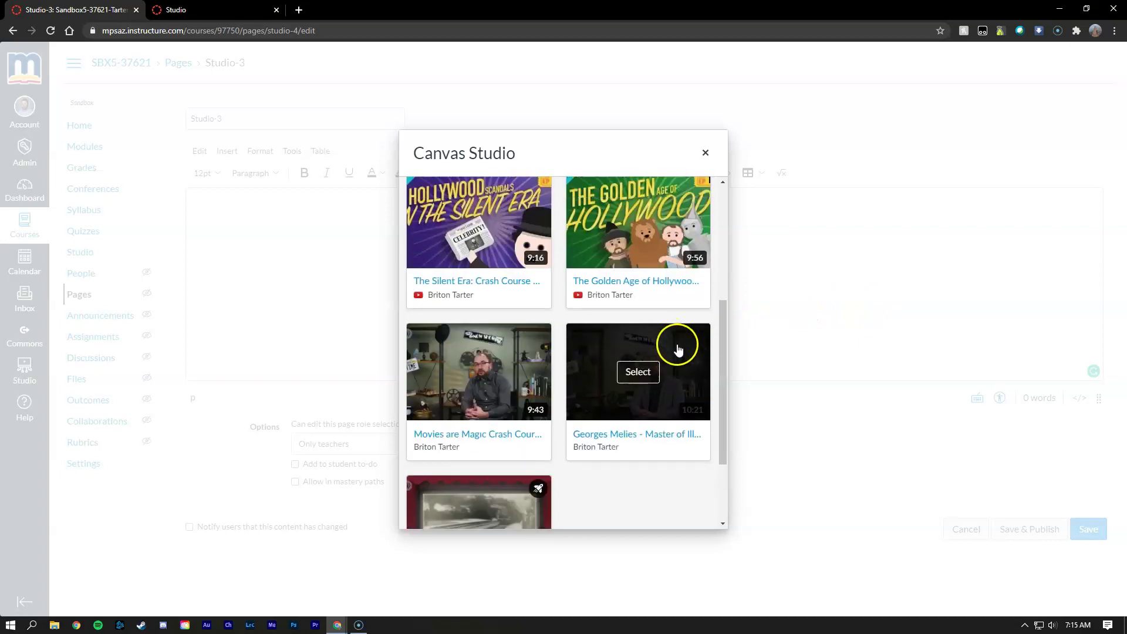
pyautogui.scroll(2, 672, 342)
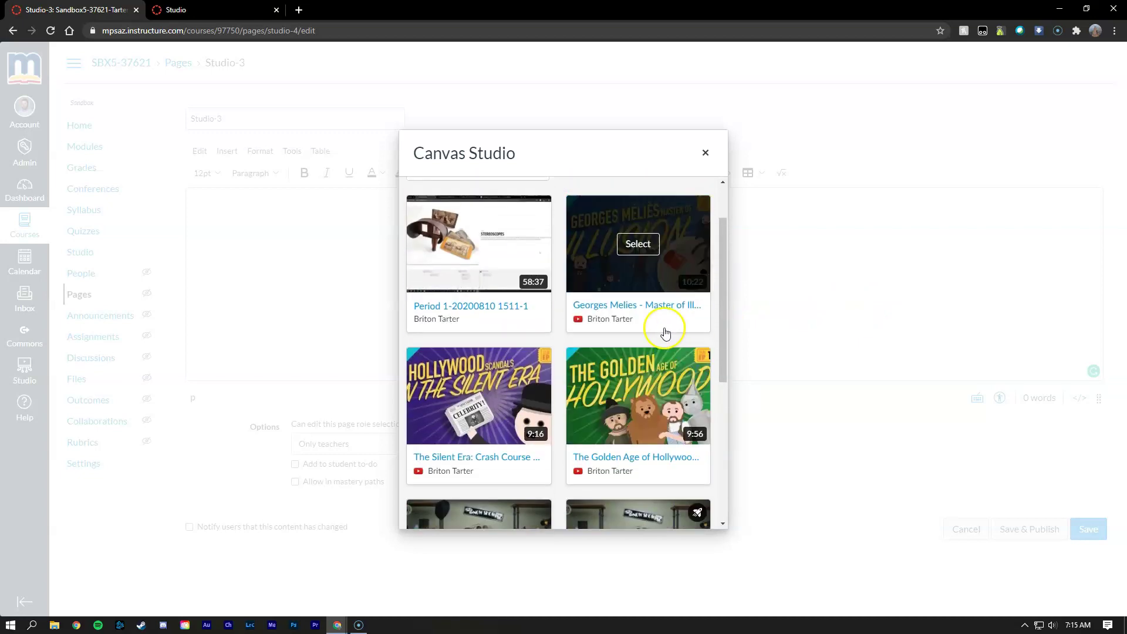
# Step: Embed Georges Melies - Master of Illusion into the page with Allow Comments off
pyautogui.click(639, 244)
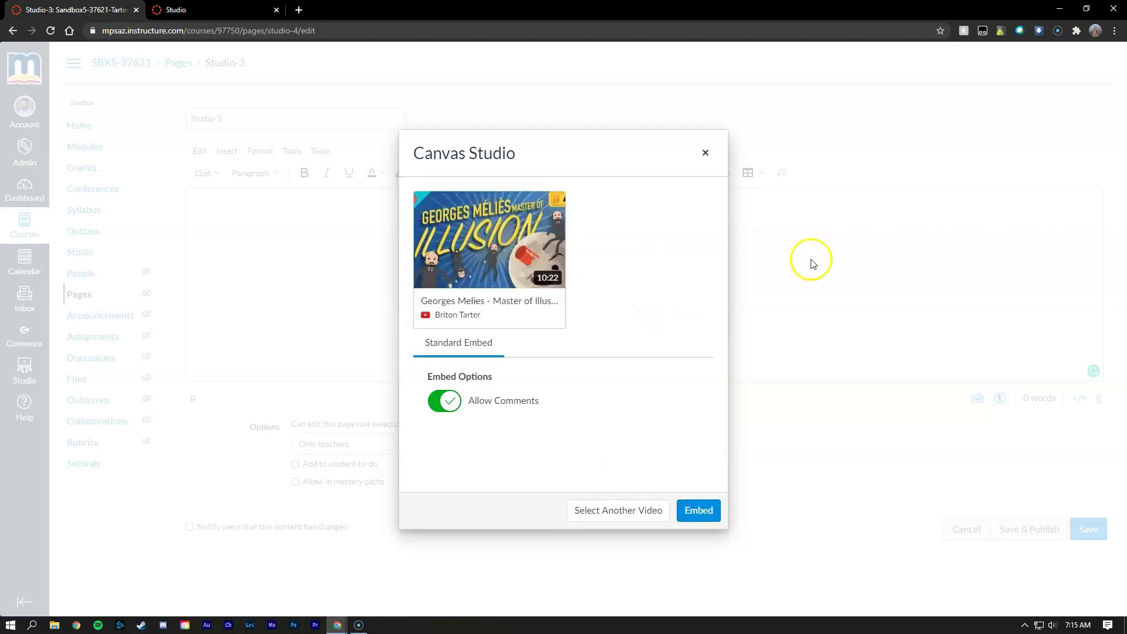
pyautogui.click(441, 405)
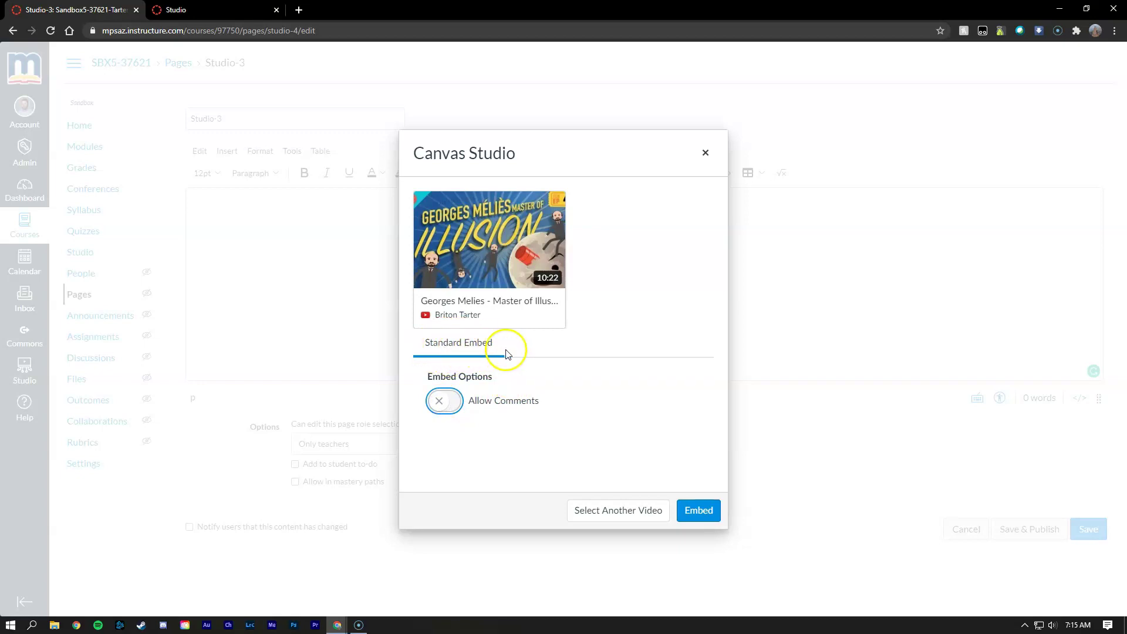
pyautogui.click(693, 510)
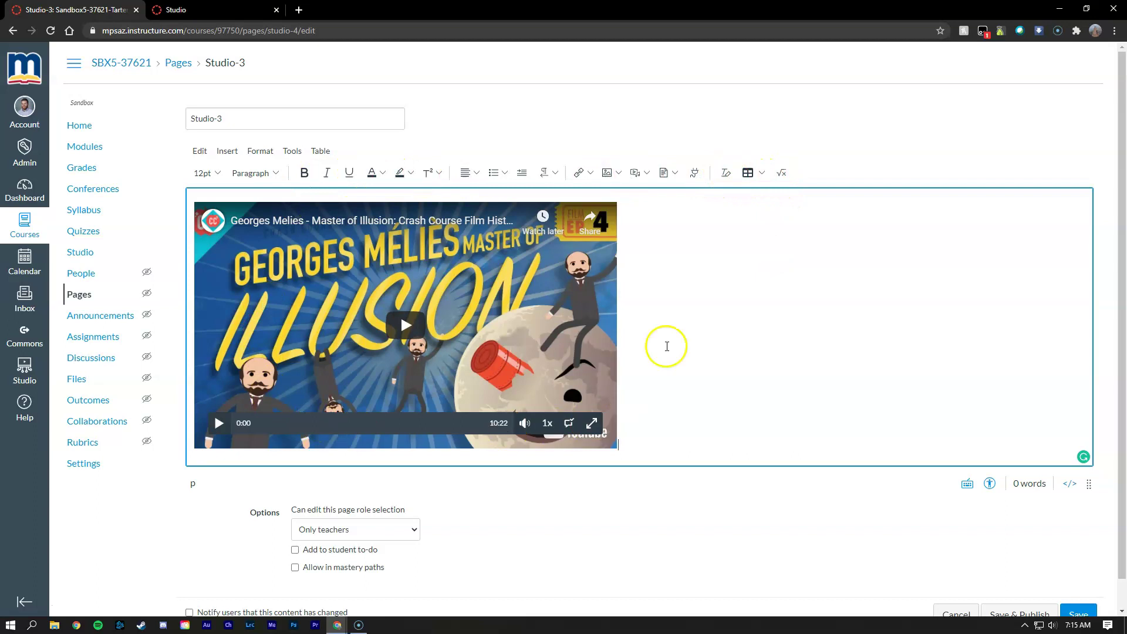
# Step: Pick The Lumiere Brothers video from Canvas Studio's Early Cinema collection
pyautogui.click(694, 173)
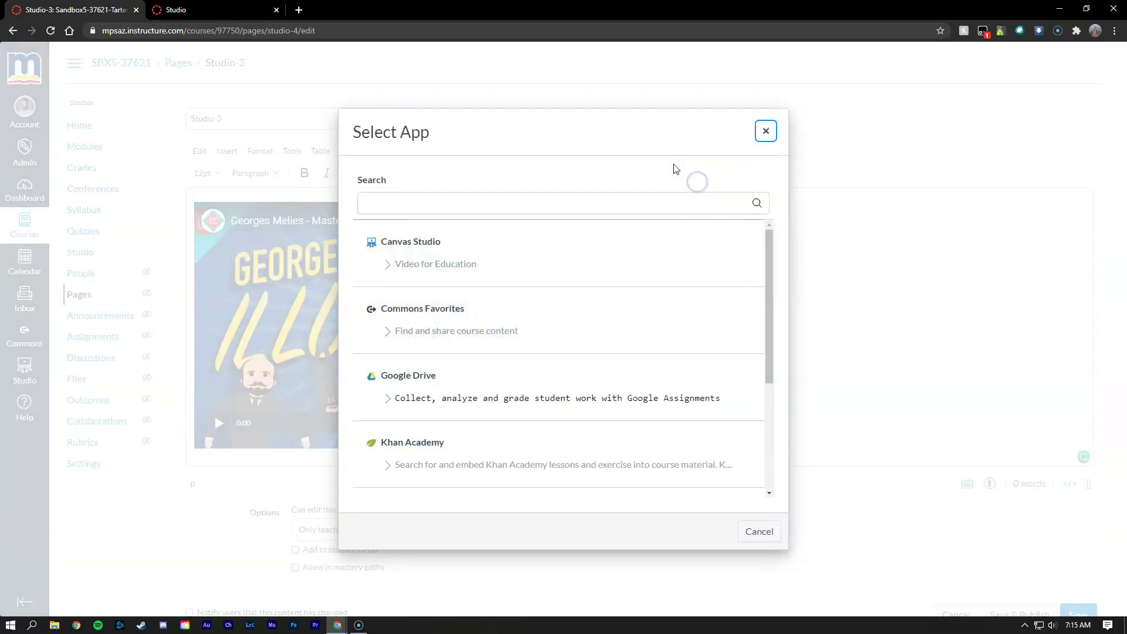
pyautogui.click(421, 242)
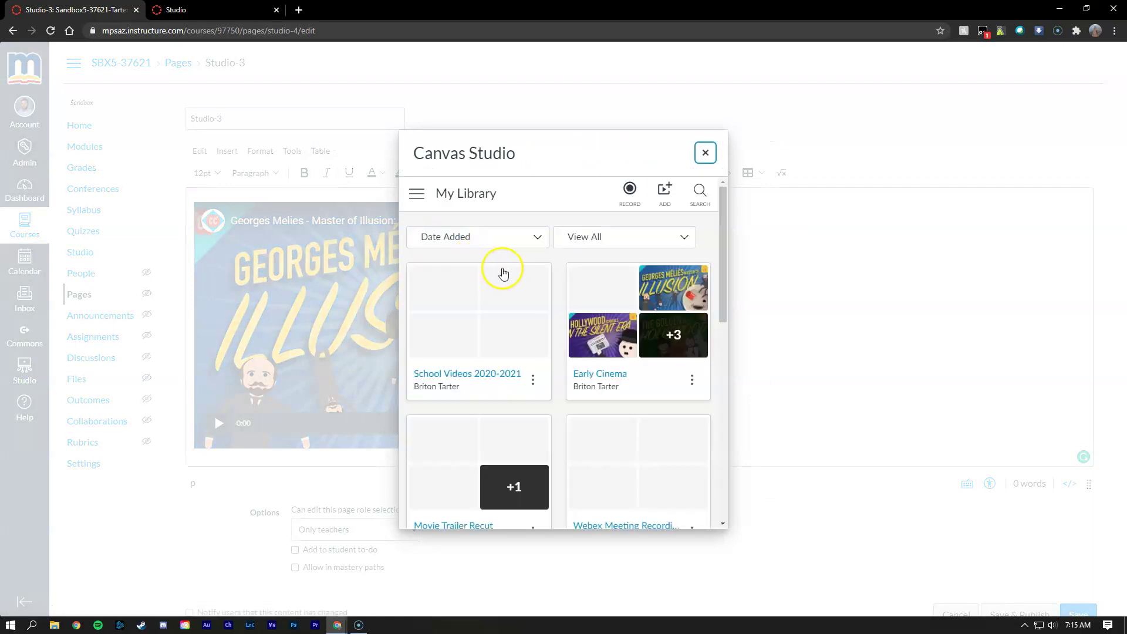
pyautogui.scroll(-1, 582, 273)
pyautogui.click(632, 264)
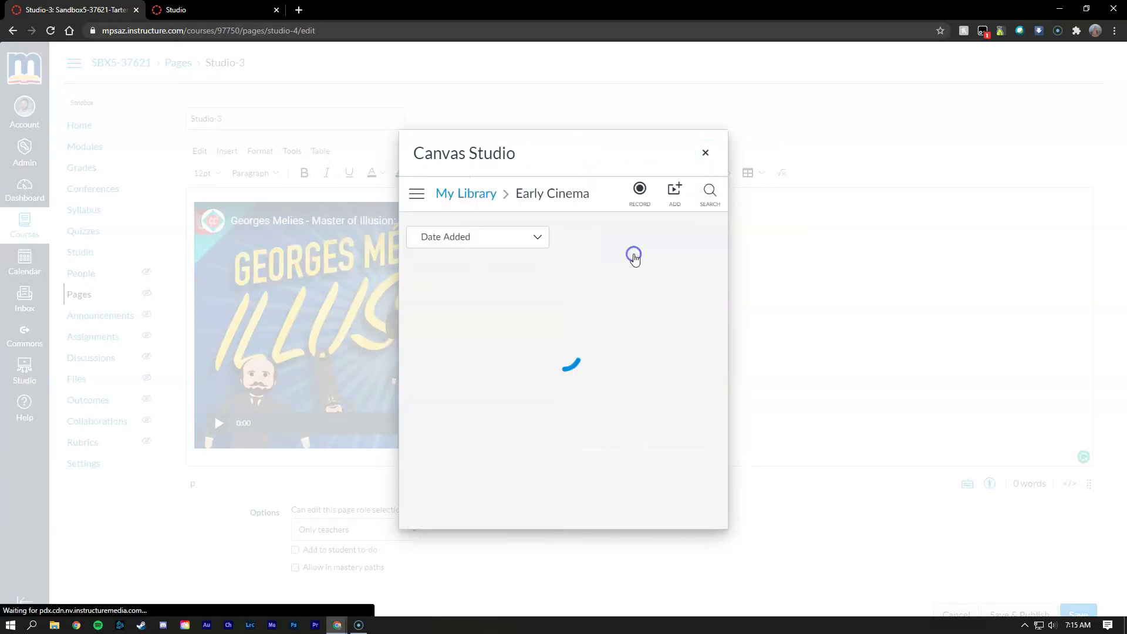
pyautogui.scroll(-3, 638, 268)
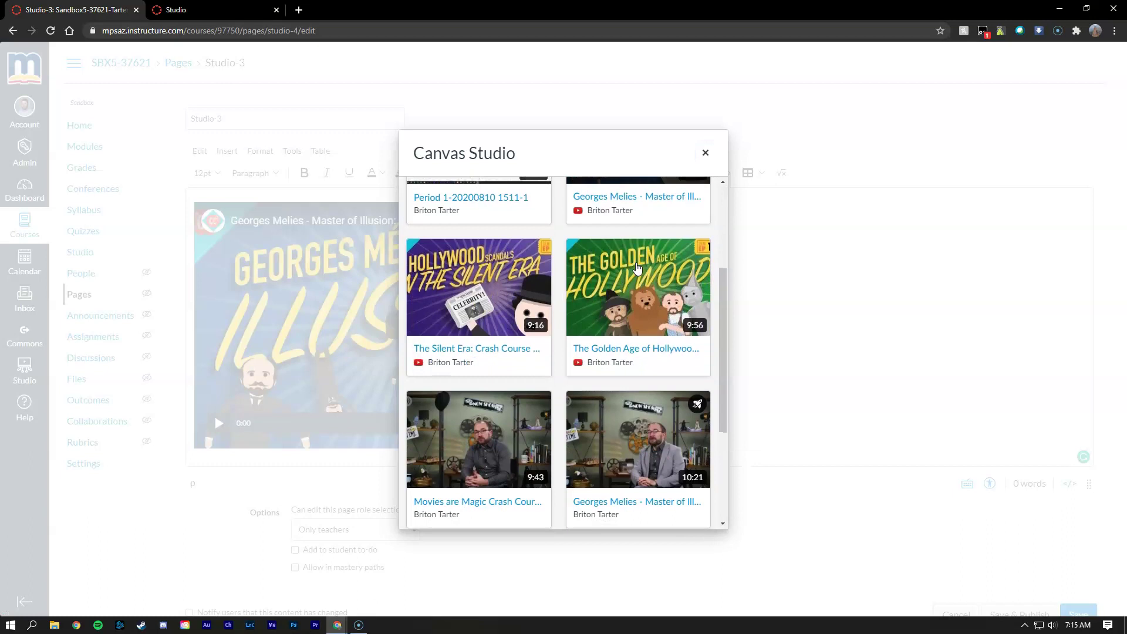
pyautogui.scroll(-3, 639, 268)
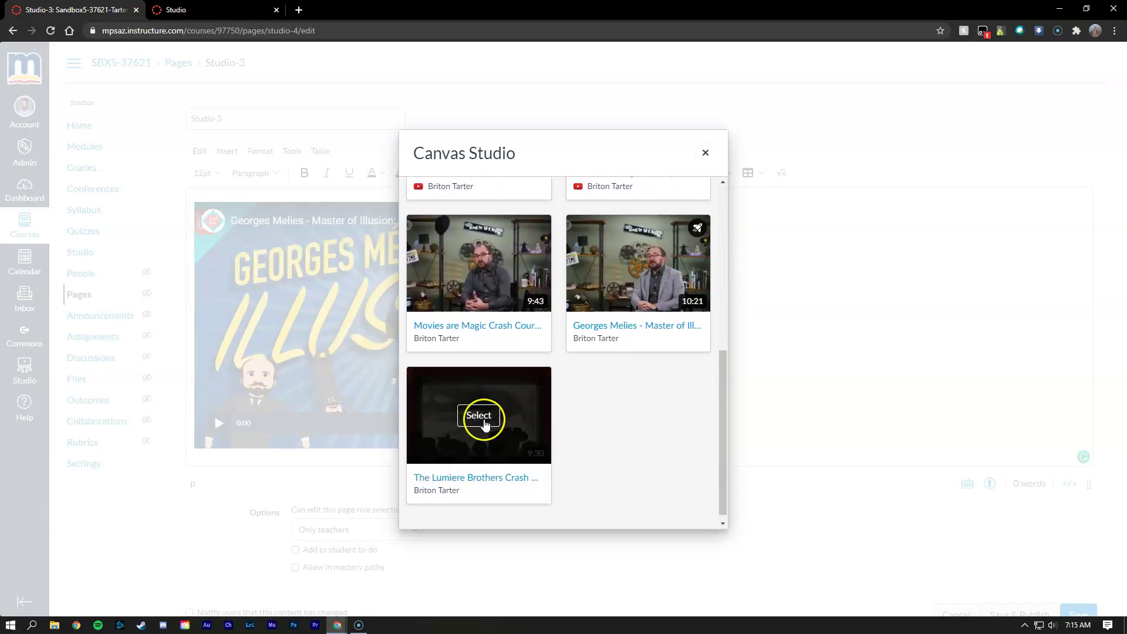
pyautogui.click(483, 417)
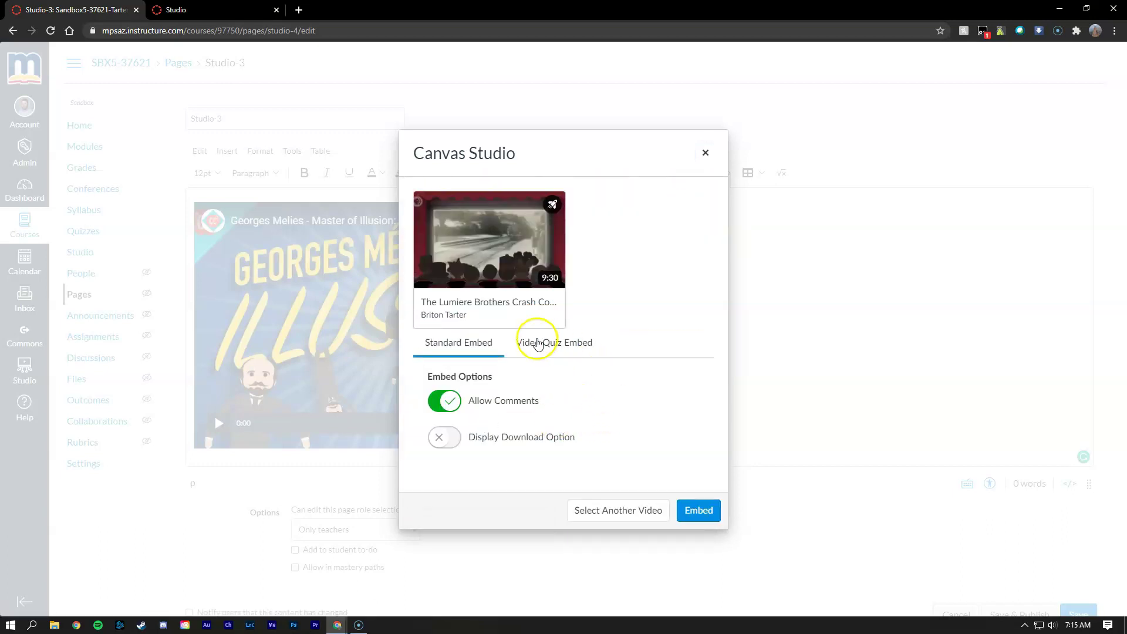
# Step: Embed it as Video Quiz Embed using Lumiere Brothers Quiz, with comments off
pyautogui.click(451, 401)
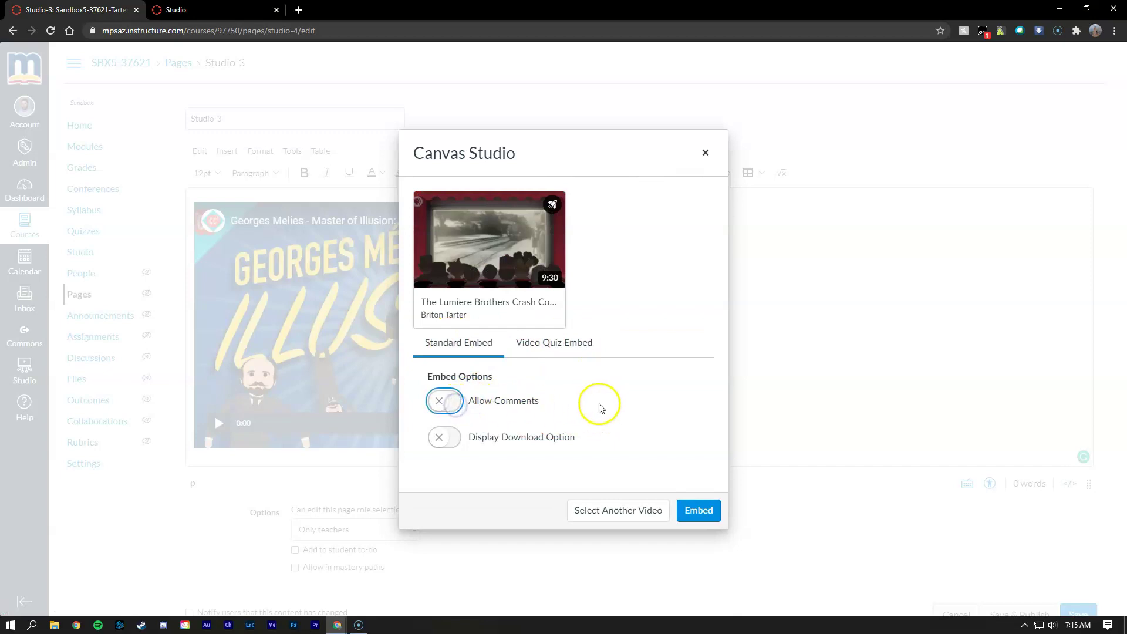
pyautogui.click(540, 345)
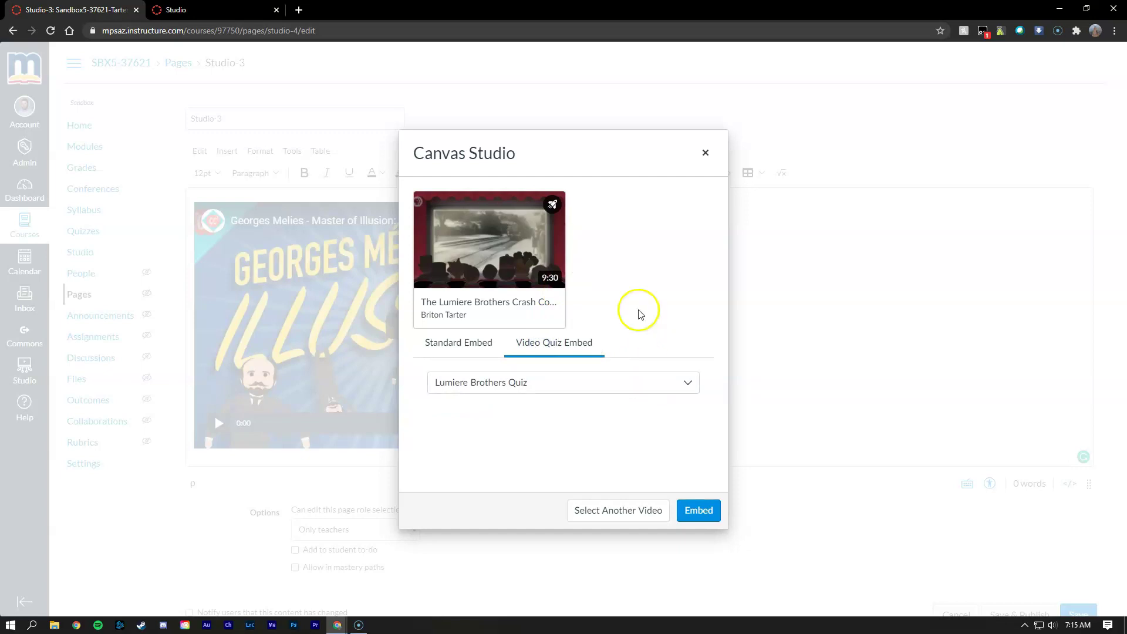
pyautogui.click(601, 385)
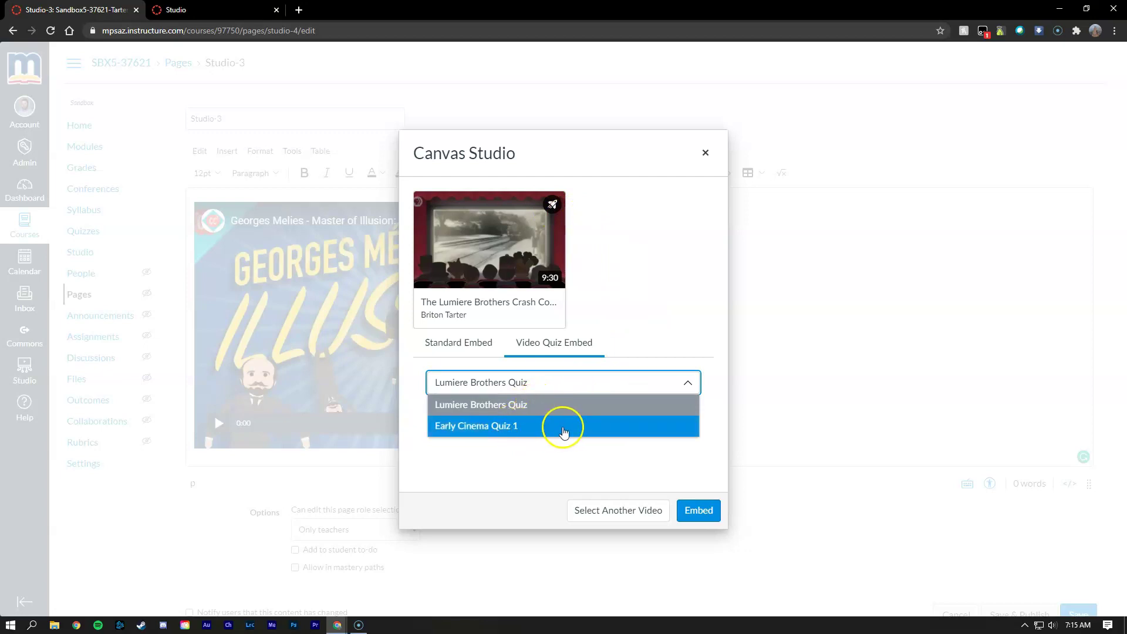
pyautogui.click(531, 408)
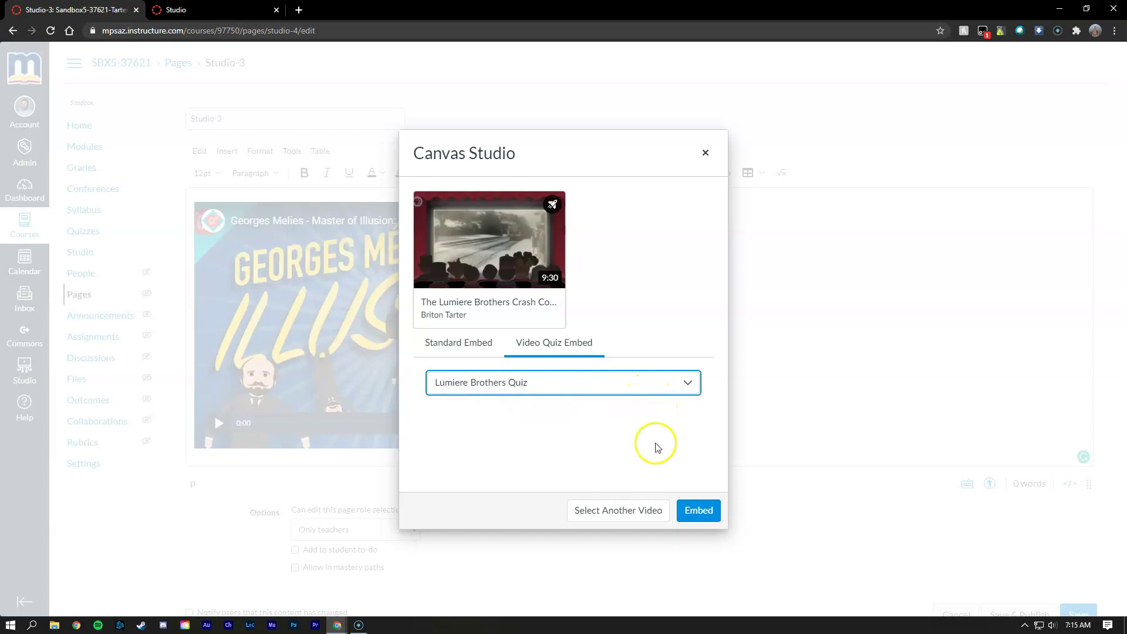
pyautogui.click(697, 511)
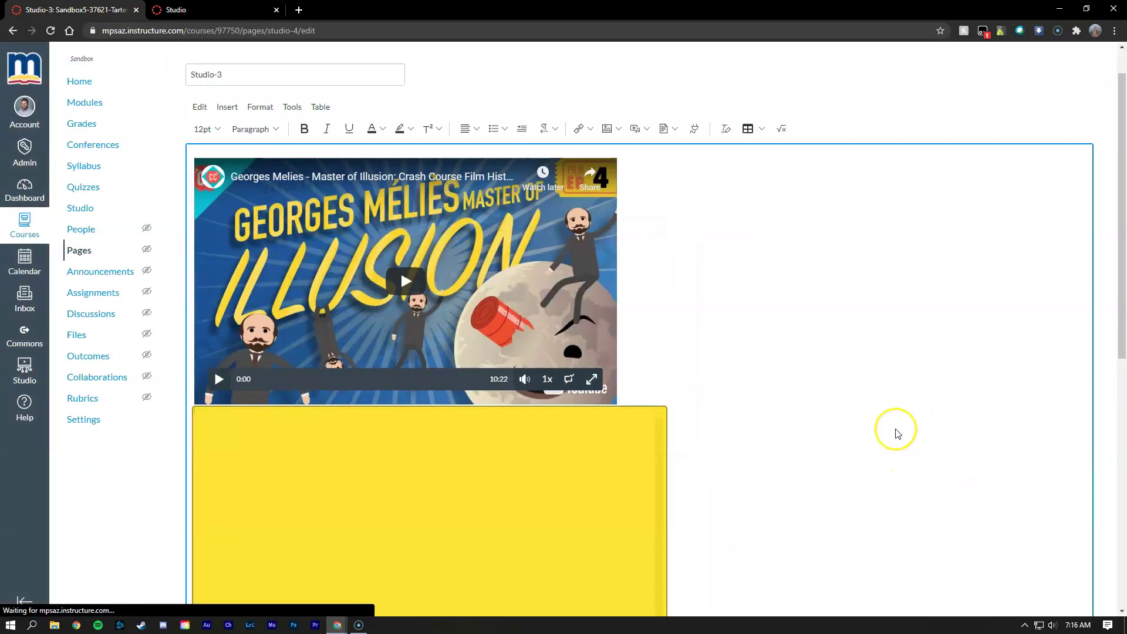
# Step: Save the Studio-3 page containing the Georges Melies video and Lumiere Brothers Quiz
pyautogui.scroll(-3, 896, 433)
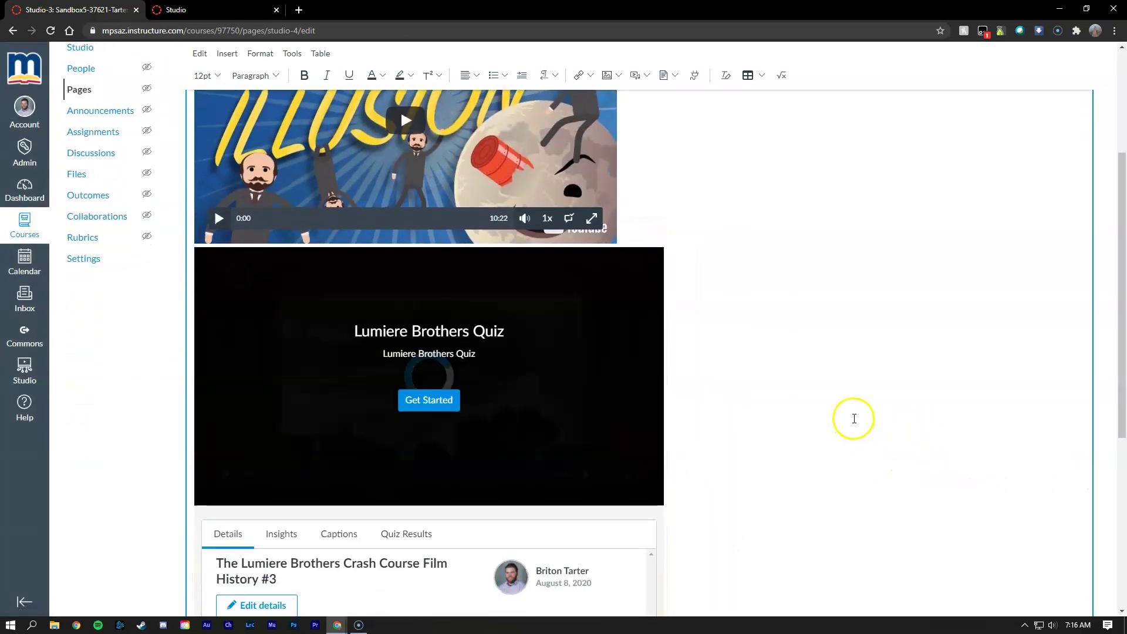
pyautogui.scroll(-2, 855, 419)
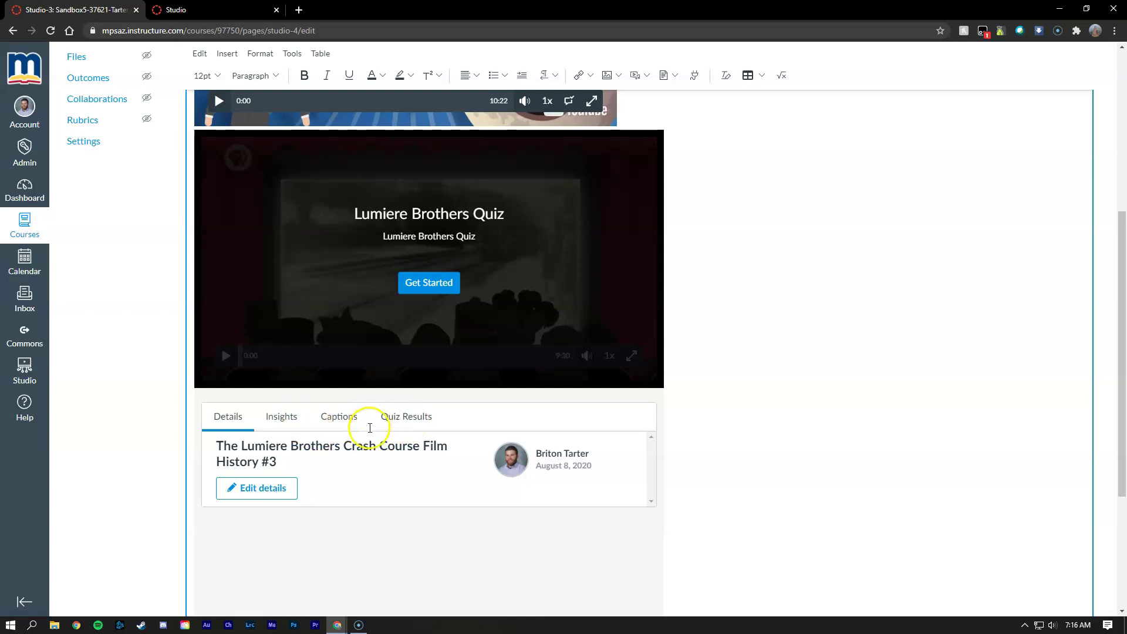
pyautogui.scroll(-2, 723, 452)
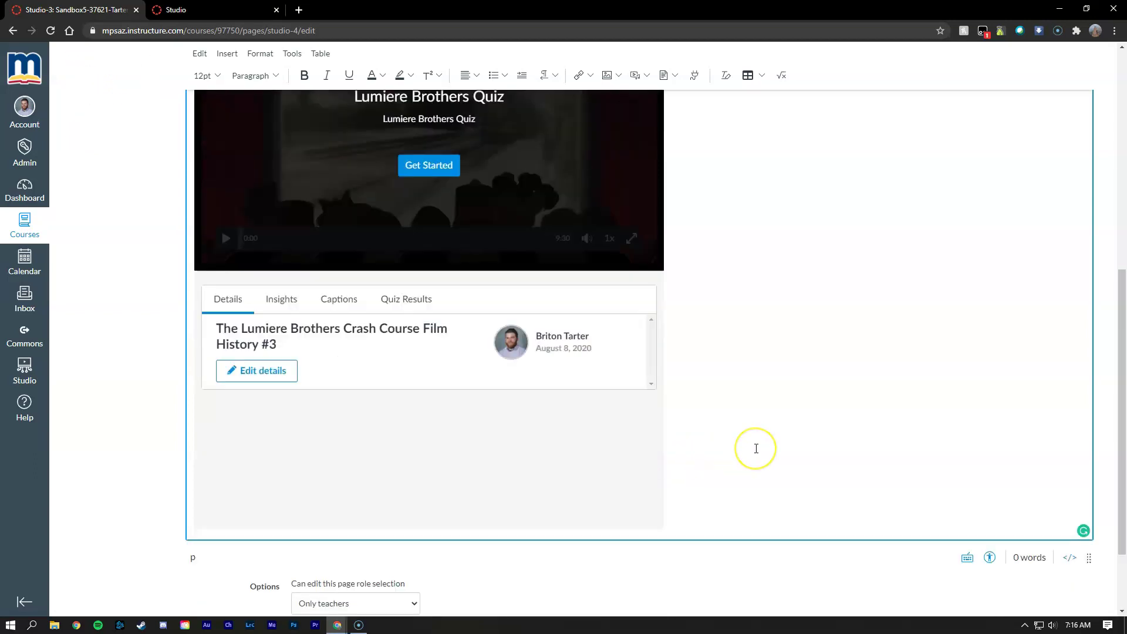
pyautogui.scroll(8, 757, 449)
pyautogui.scroll(-9, 762, 438)
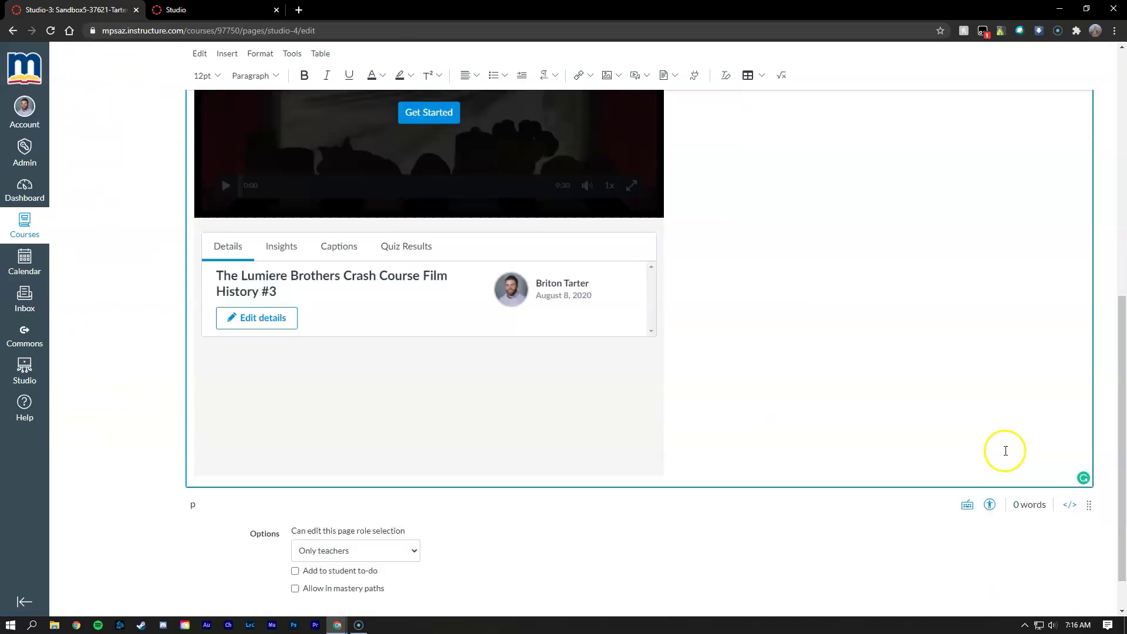
pyautogui.scroll(-2, 1005, 451)
pyautogui.click(1077, 581)
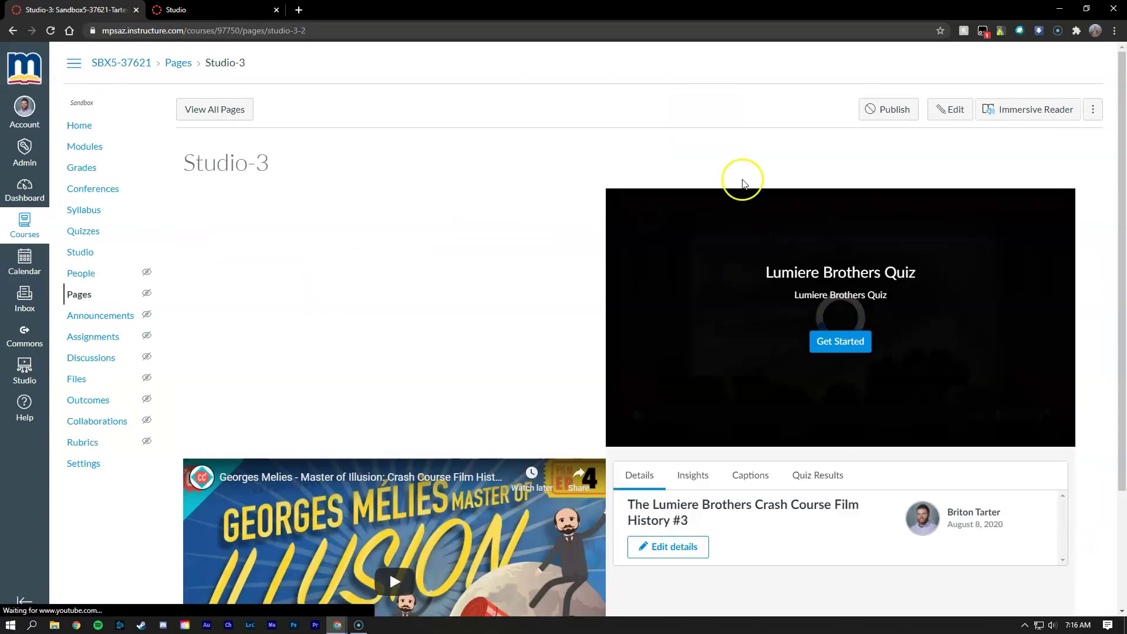
# Step: View the Lumiere Brothers quiz's Quiz Results and Quiz Reports list, which shows no reports yet
pyautogui.scroll(-3, 506, 229)
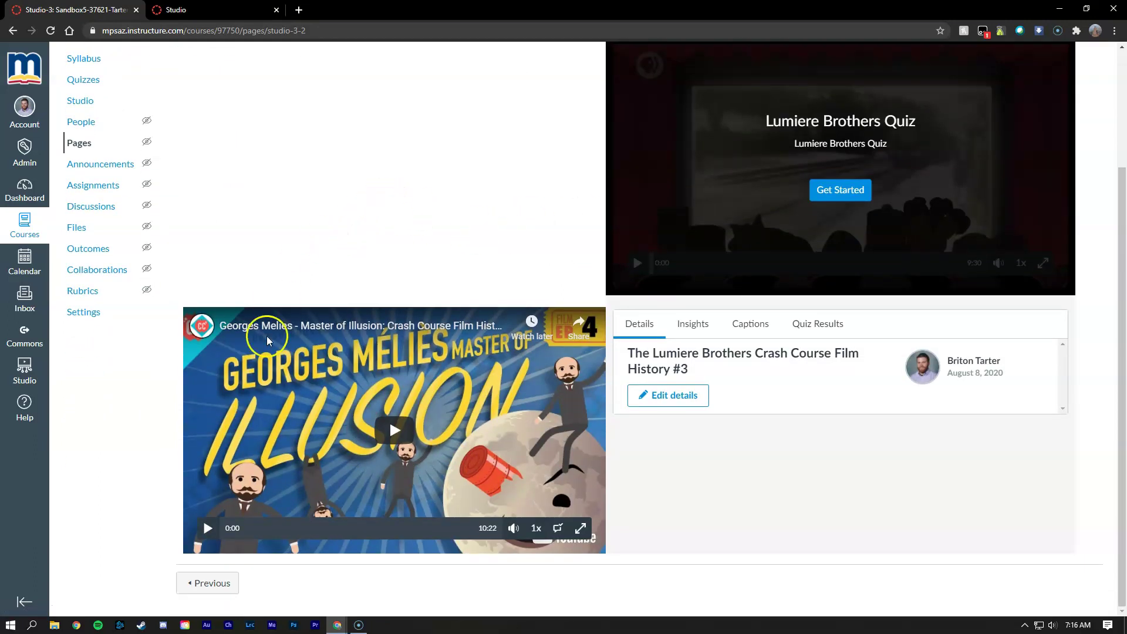
pyautogui.scroll(2, 407, 458)
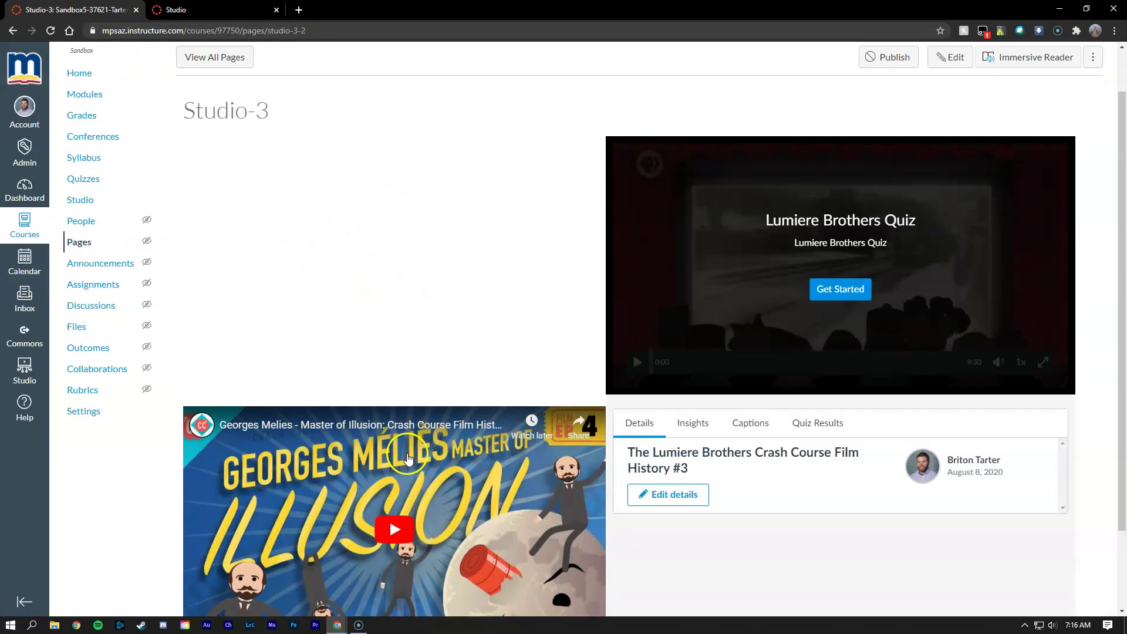
pyautogui.scroll(-2, 1034, 299)
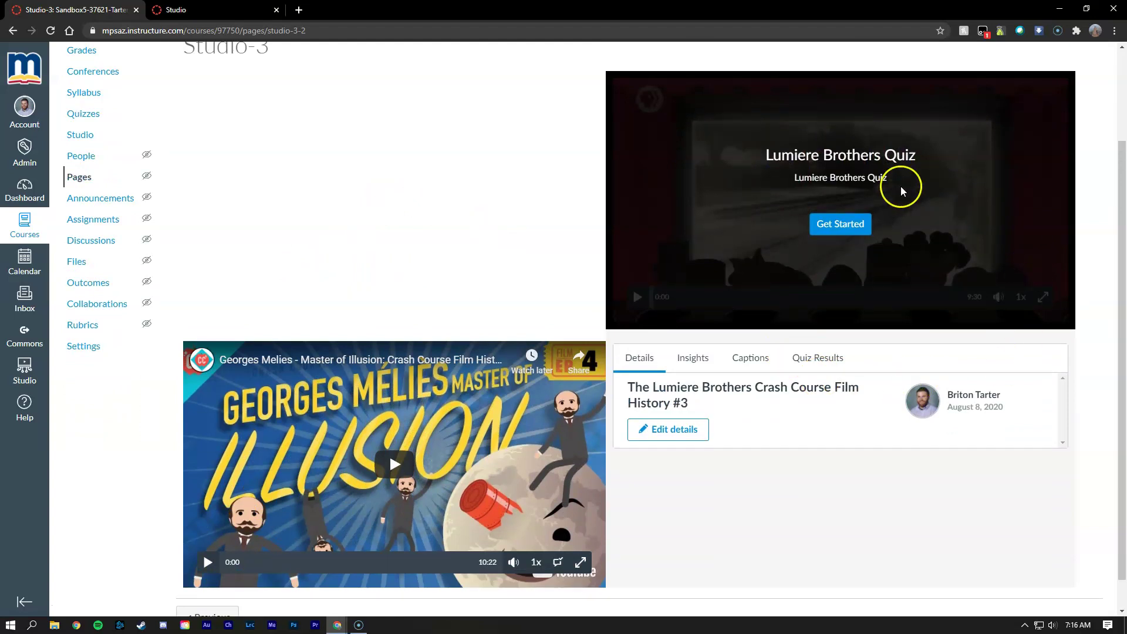
pyautogui.click(840, 359)
pyautogui.scroll(-3, 785, 335)
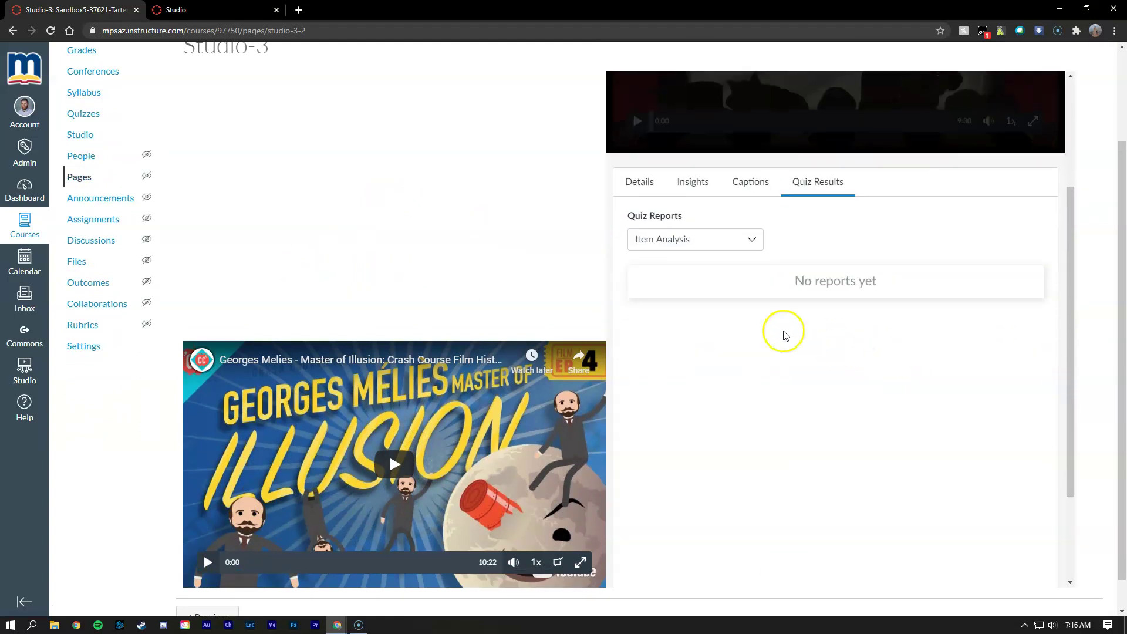
pyautogui.click(728, 247)
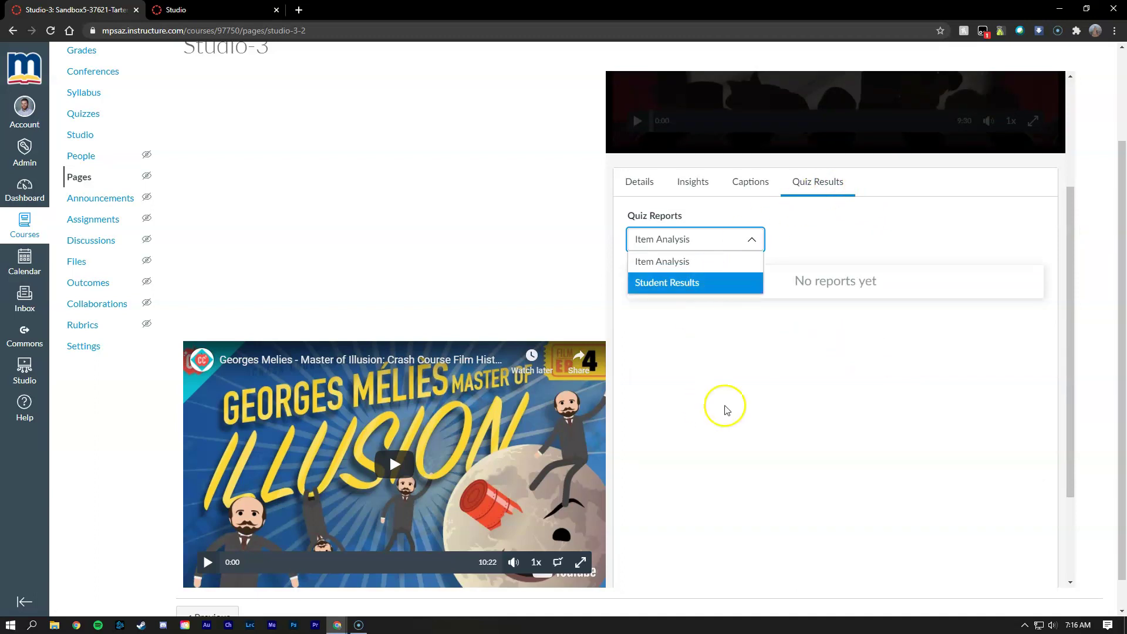
pyautogui.click(511, 203)
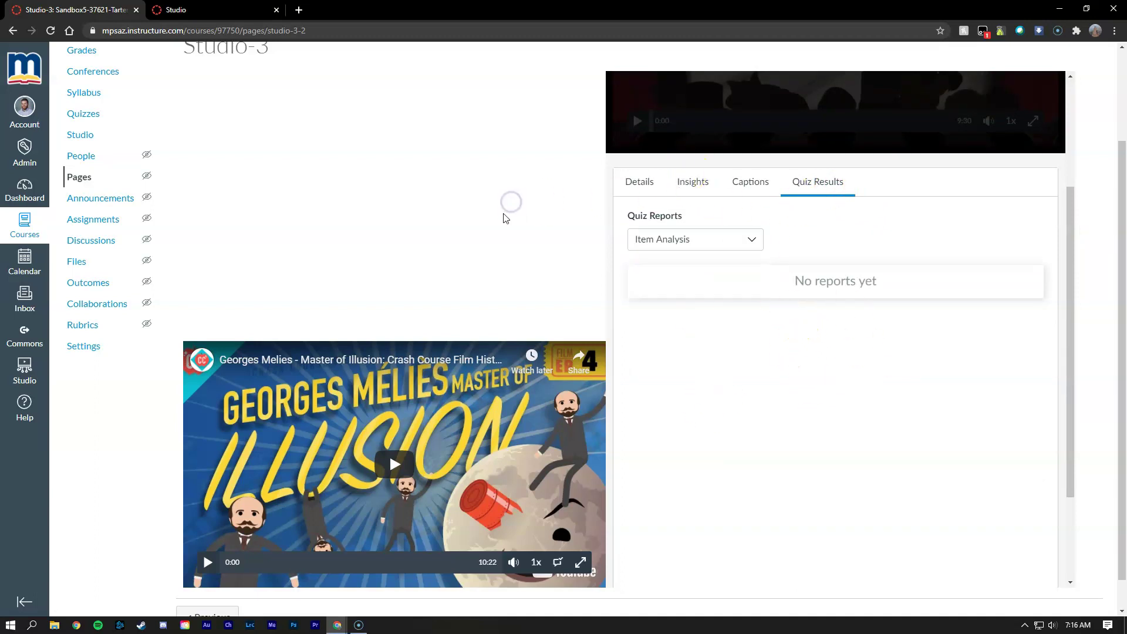
pyautogui.scroll(2, 505, 223)
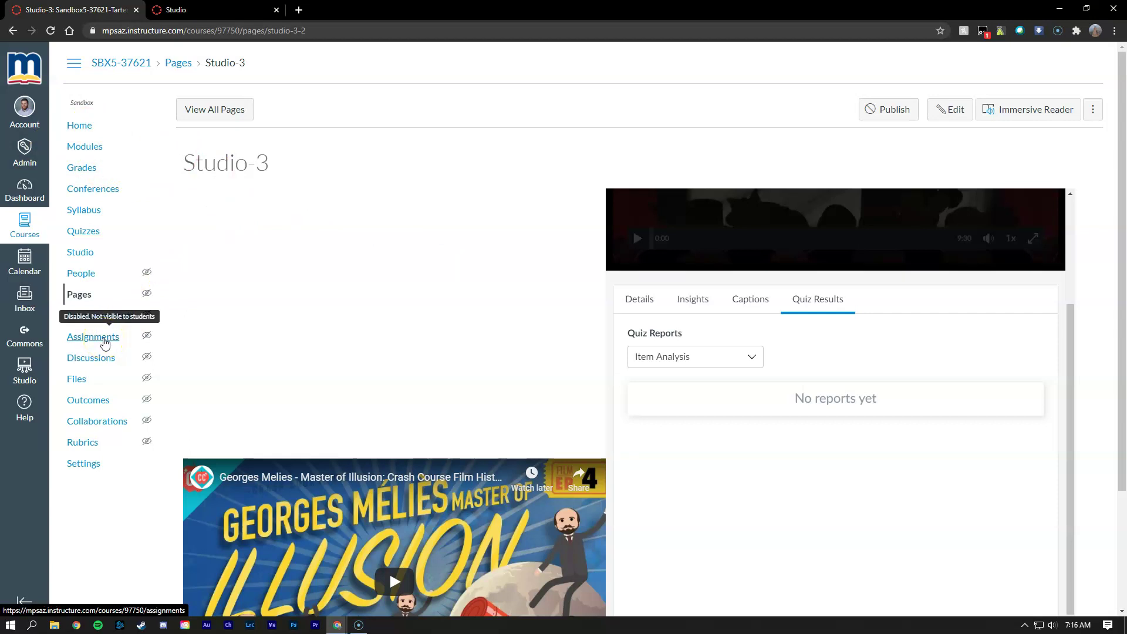
# Step: Create an assignment named 'Video Quiz' with description 'Take the video quiz below'
pyautogui.click(104, 344)
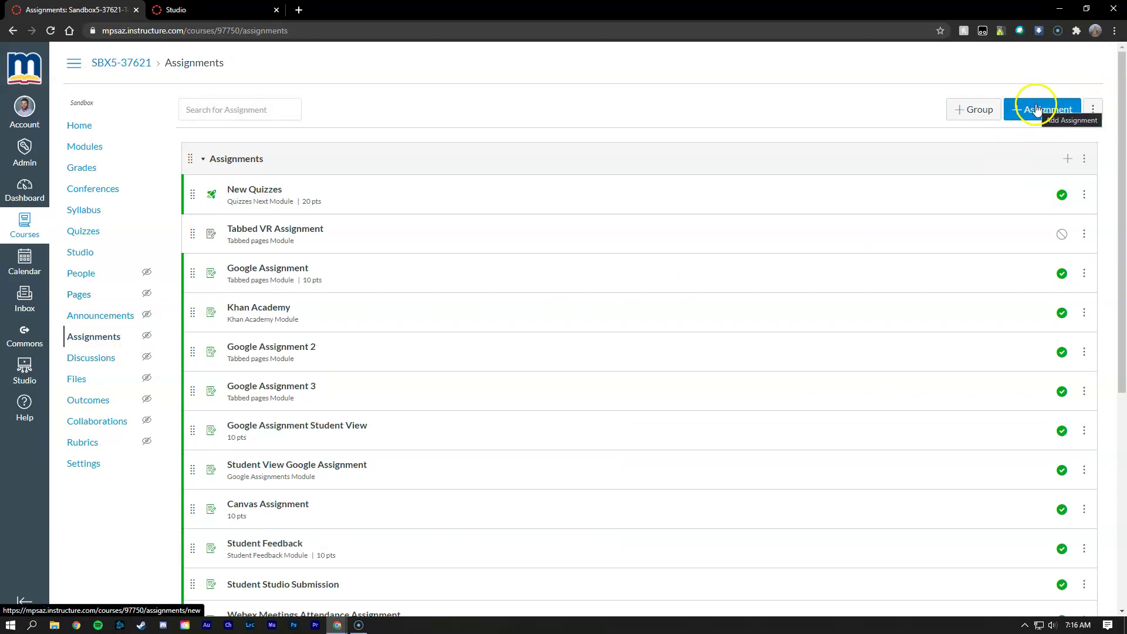
pyautogui.click(1037, 109)
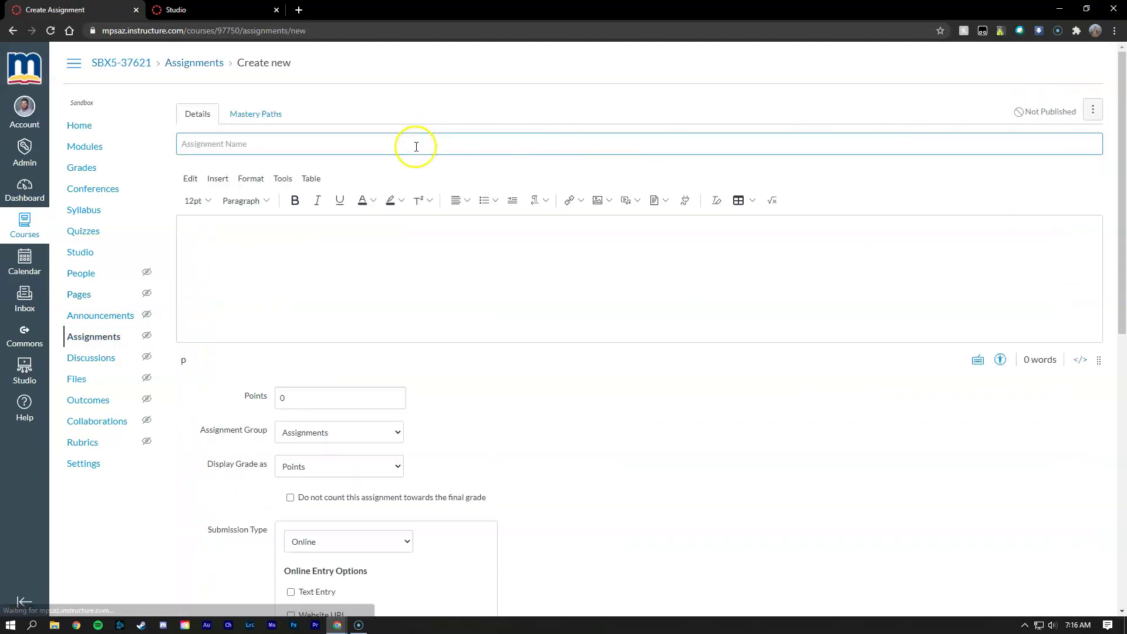
pyautogui.click(417, 146)
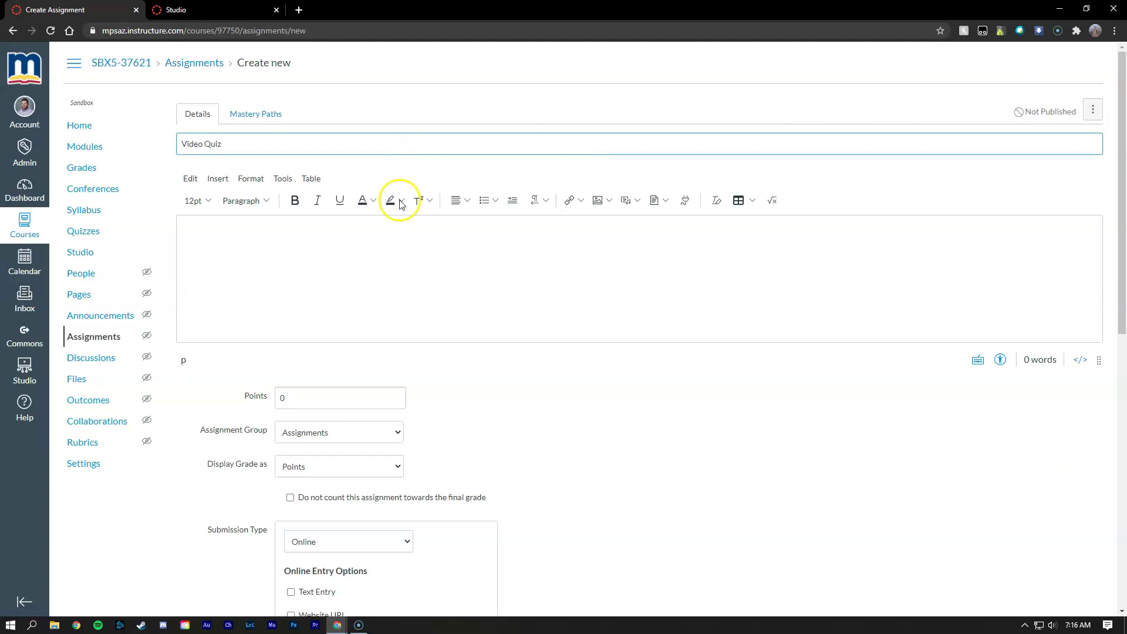
pyautogui.click(359, 254)
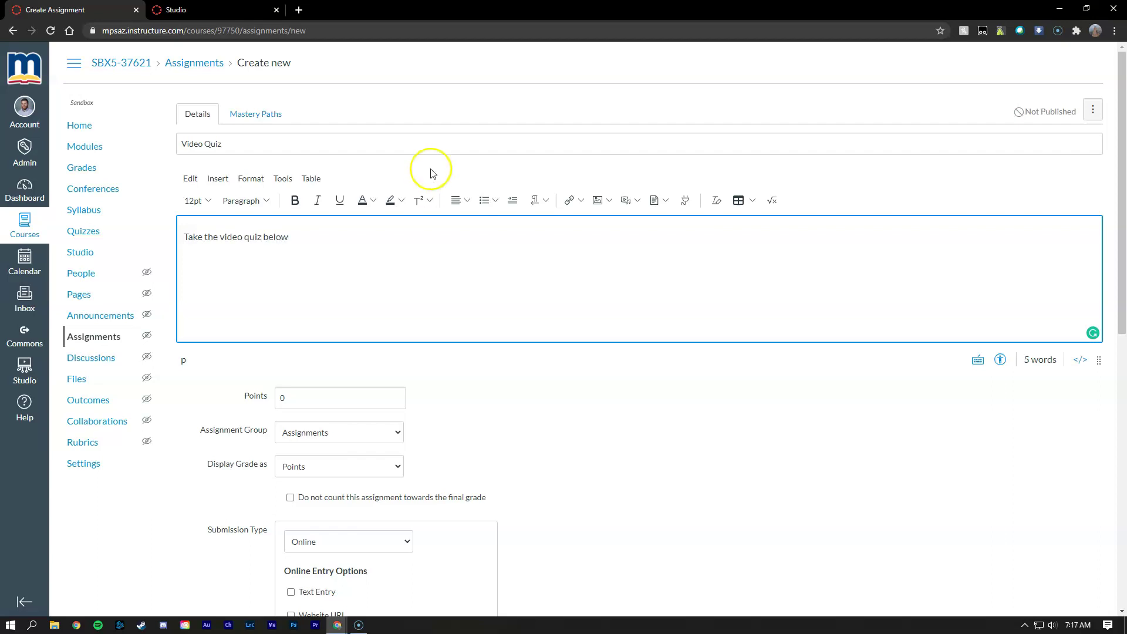
pyautogui.scroll(-3, 548, 307)
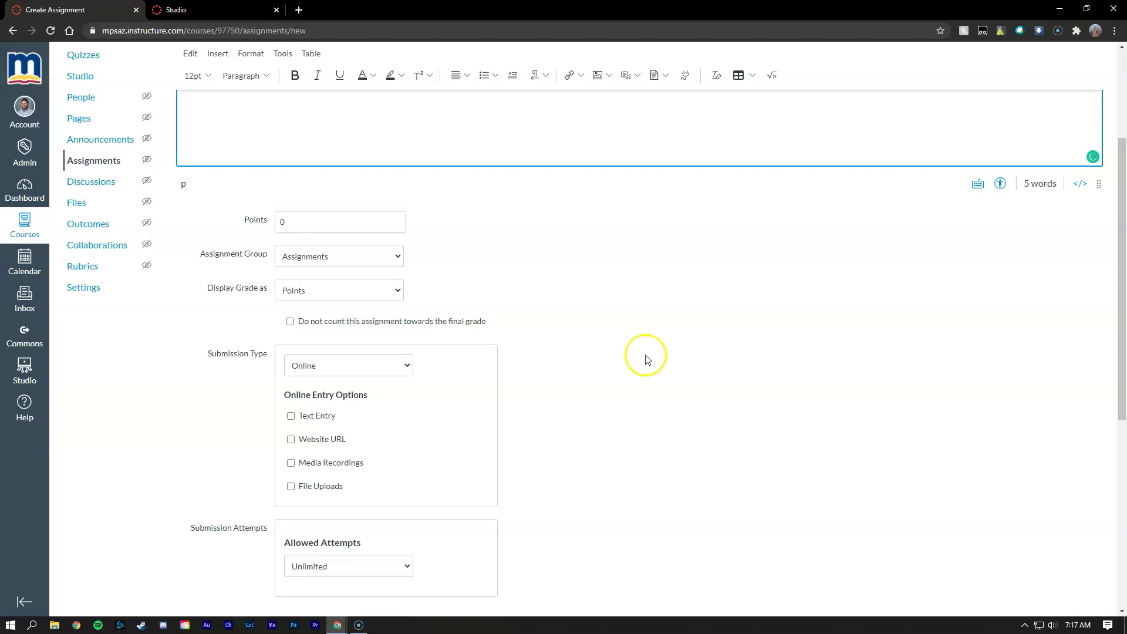
# Step: Set the Video Quiz submission type to External Tool and browse the available tools
pyautogui.click(374, 367)
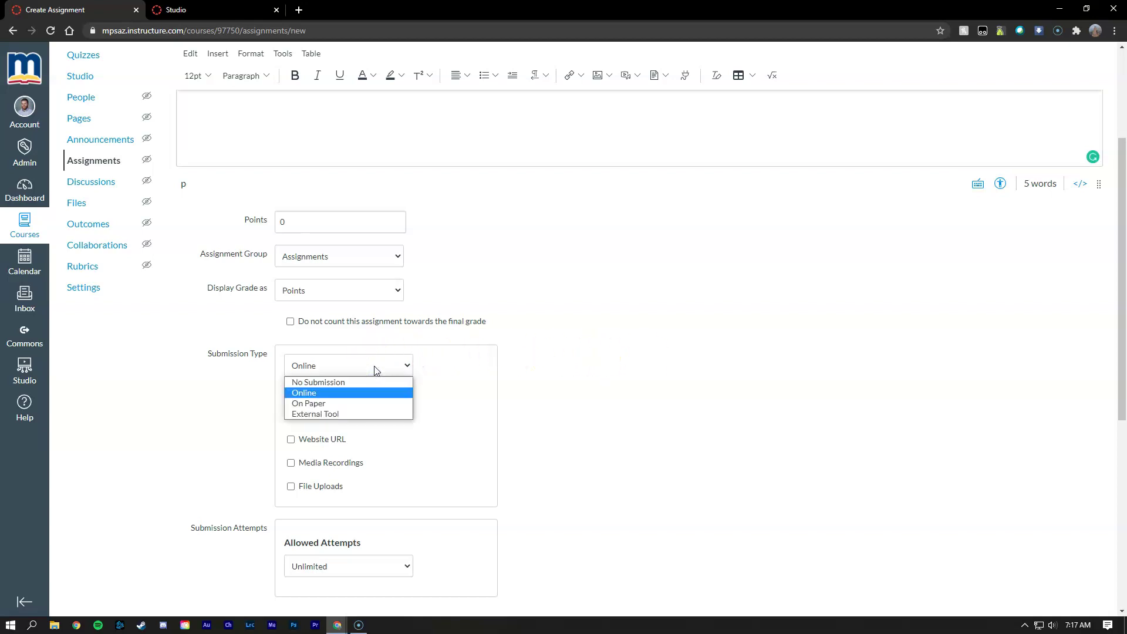
pyautogui.click(317, 414)
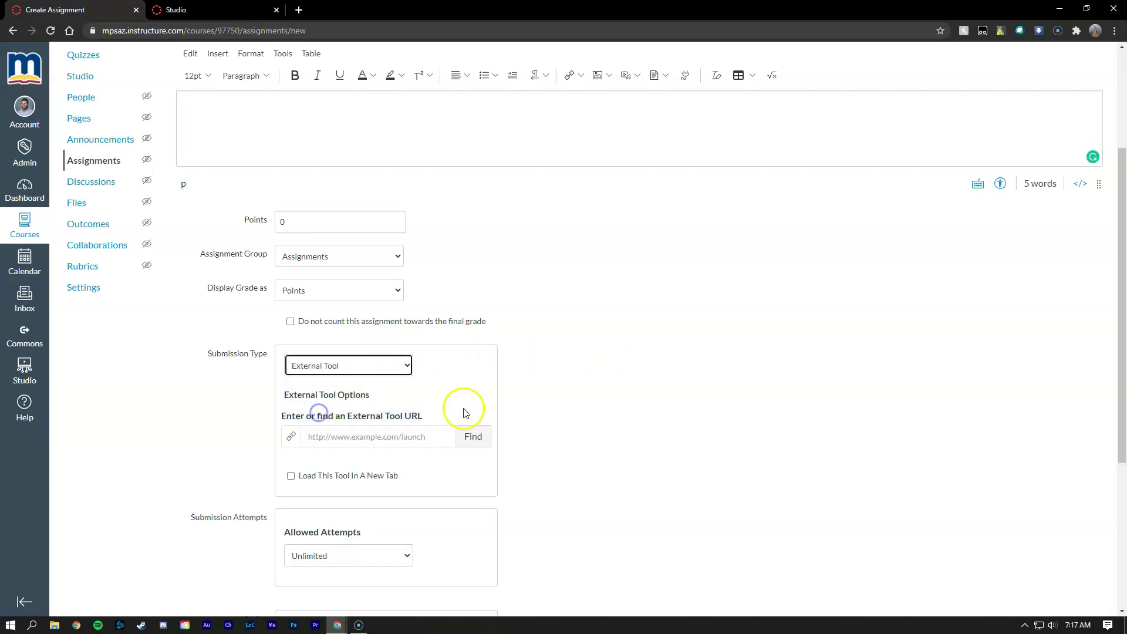
pyautogui.scroll(-1, 545, 416)
pyautogui.click(474, 377)
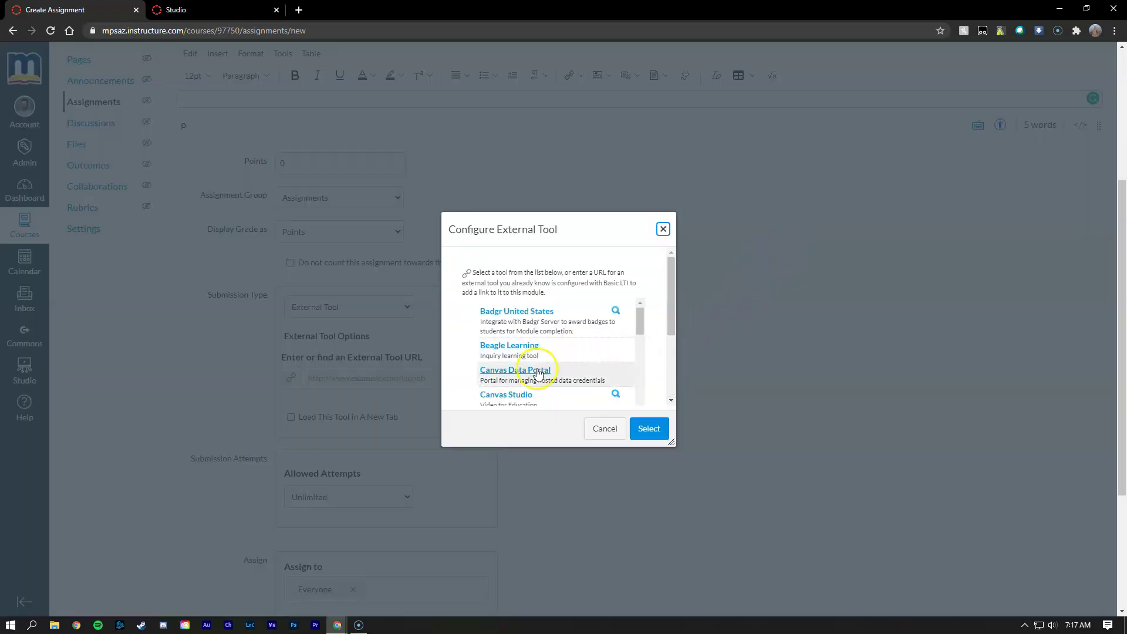
pyautogui.scroll(-1, 527, 384)
# Step: Through Canvas Studio's Early Cinema collection, embed Georges Melies -Master of Illusion Quiz as a video quiz
pyautogui.click(508, 341)
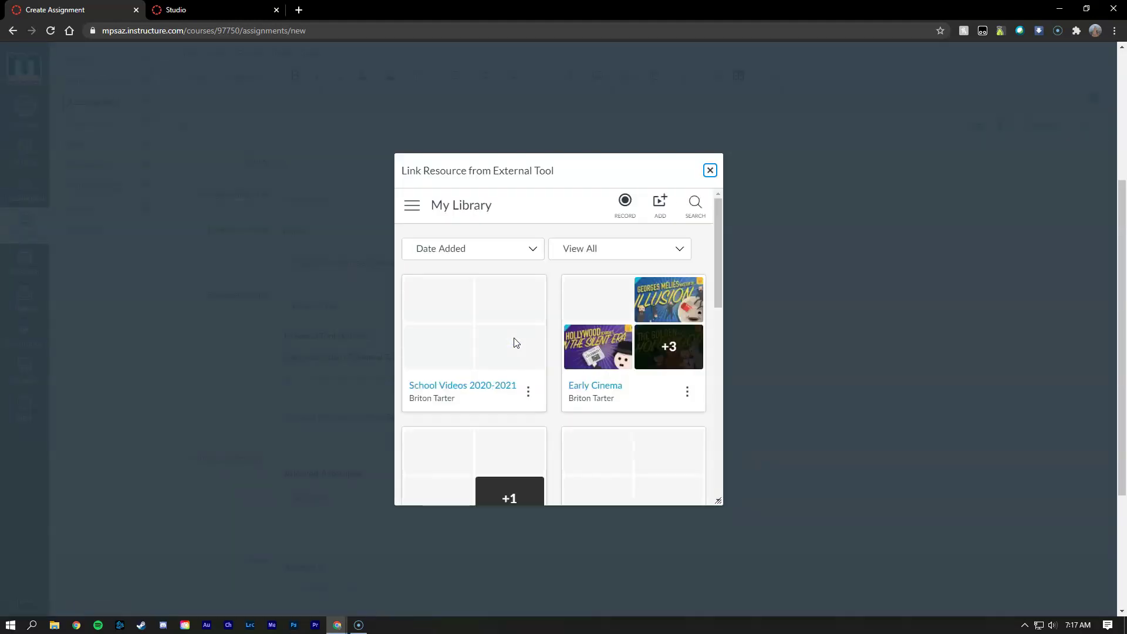
pyautogui.click(633, 323)
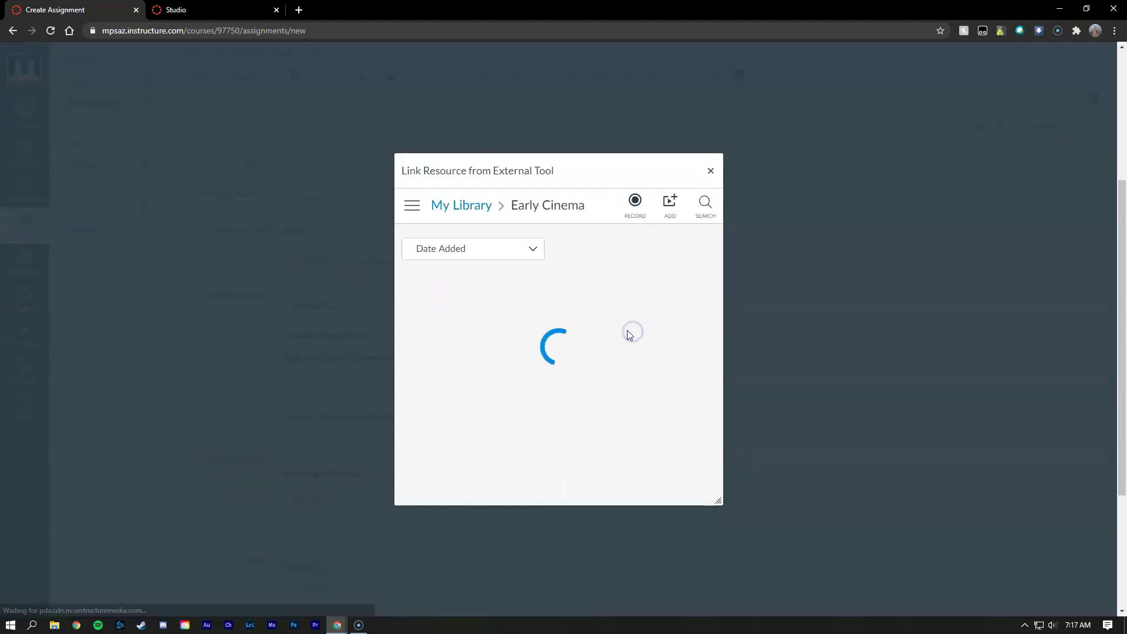
pyautogui.scroll(-4, 634, 329)
pyautogui.scroll(-3, 635, 330)
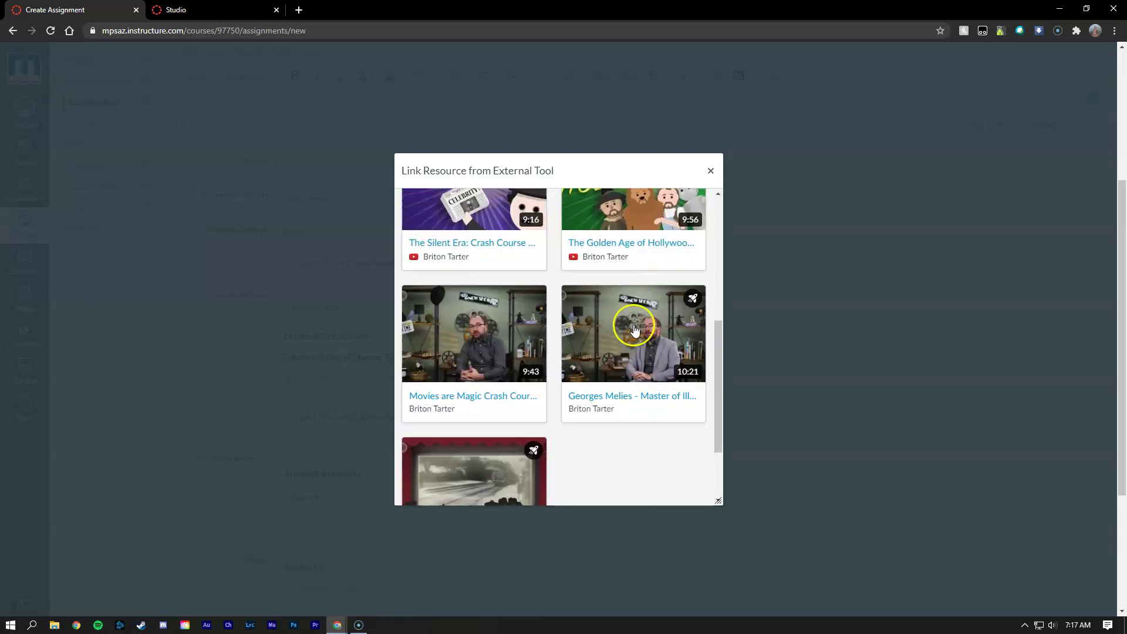
pyautogui.scroll(-2, 619, 332)
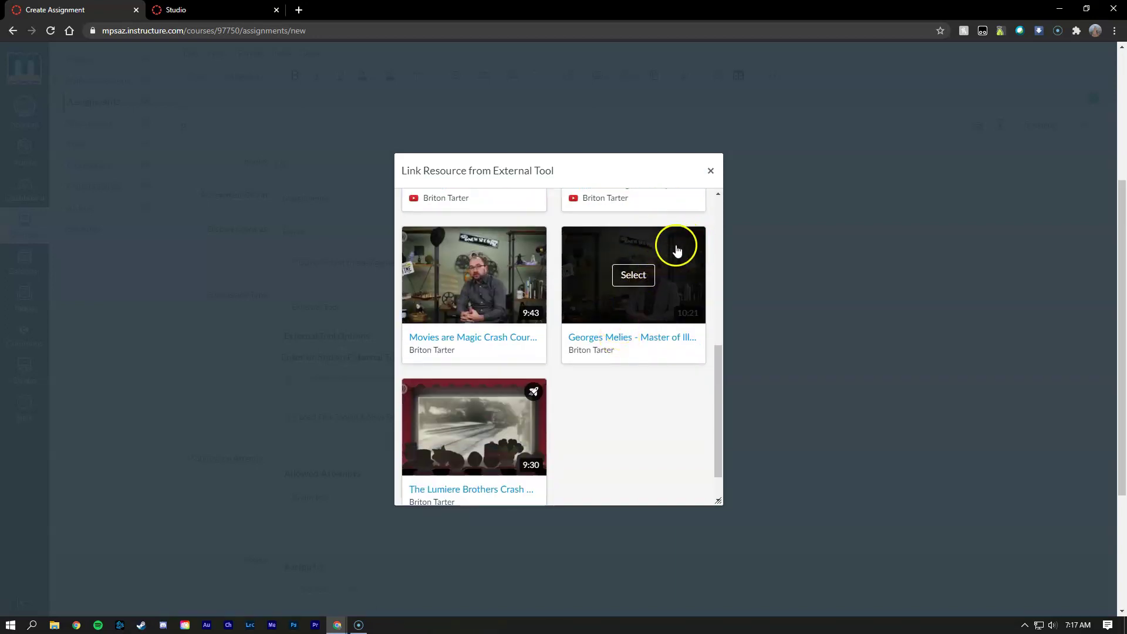
pyautogui.click(632, 279)
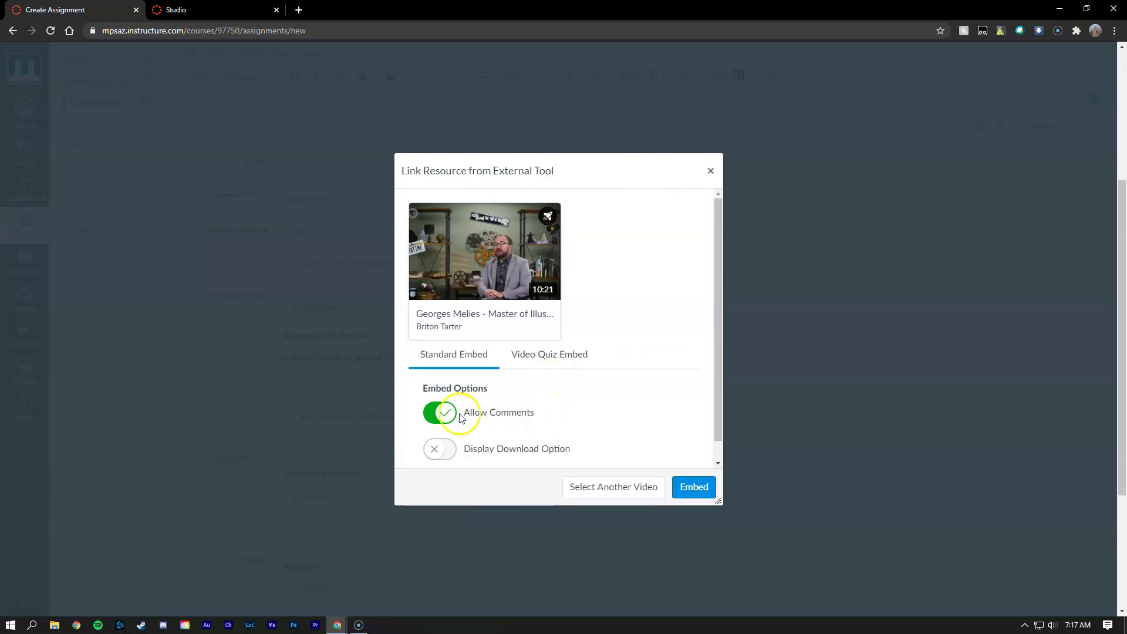
pyautogui.click(532, 357)
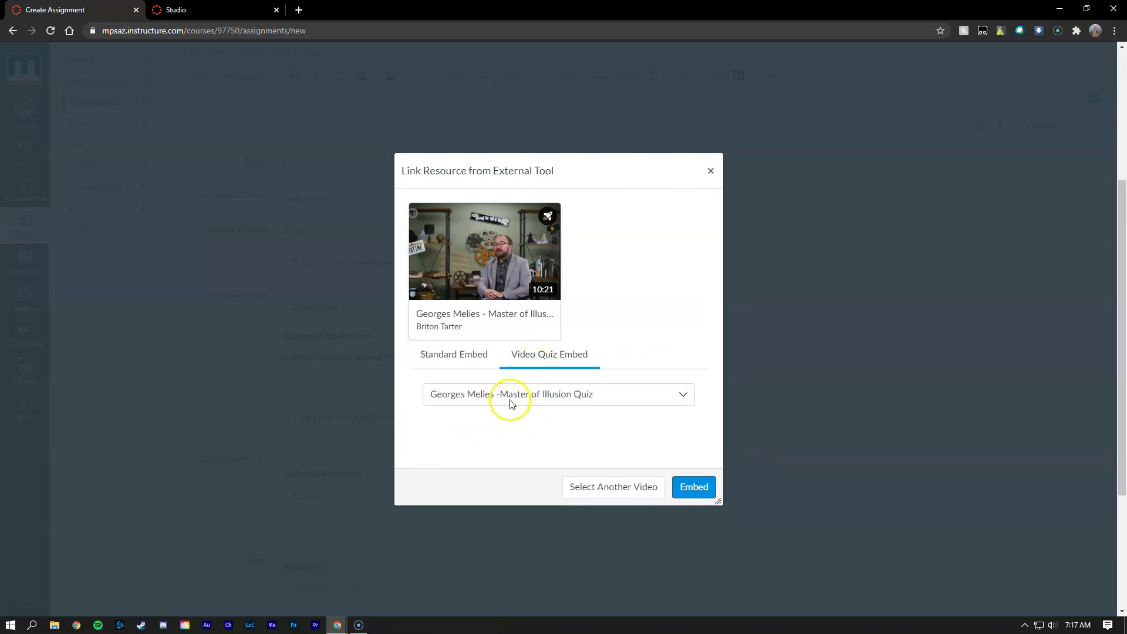
pyautogui.click(511, 404)
pyautogui.click(517, 396)
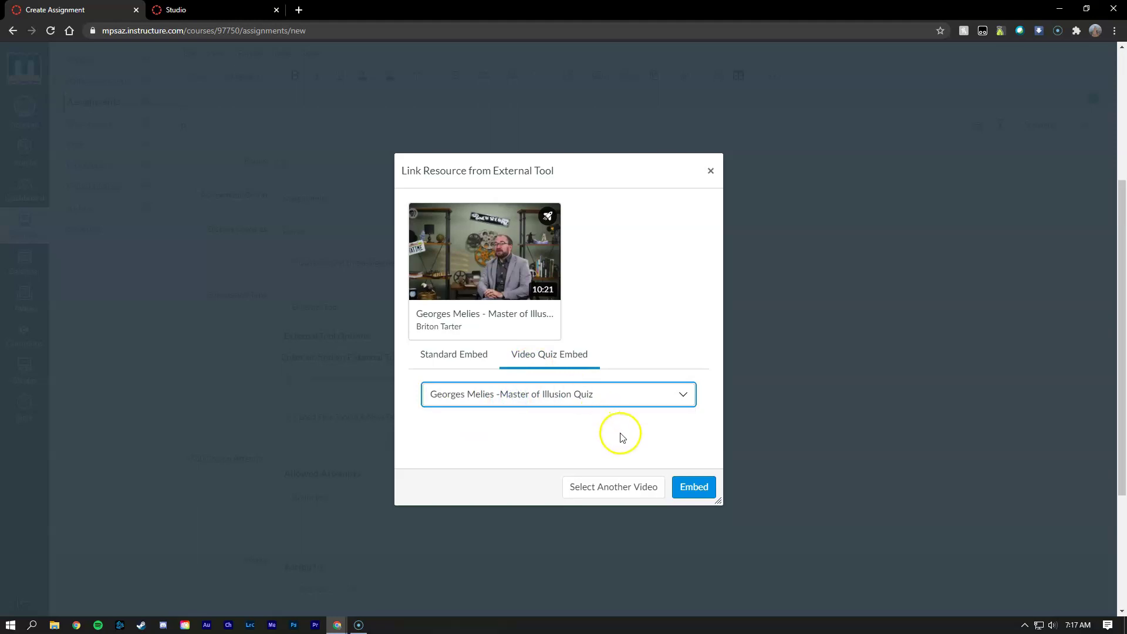
pyautogui.click(695, 488)
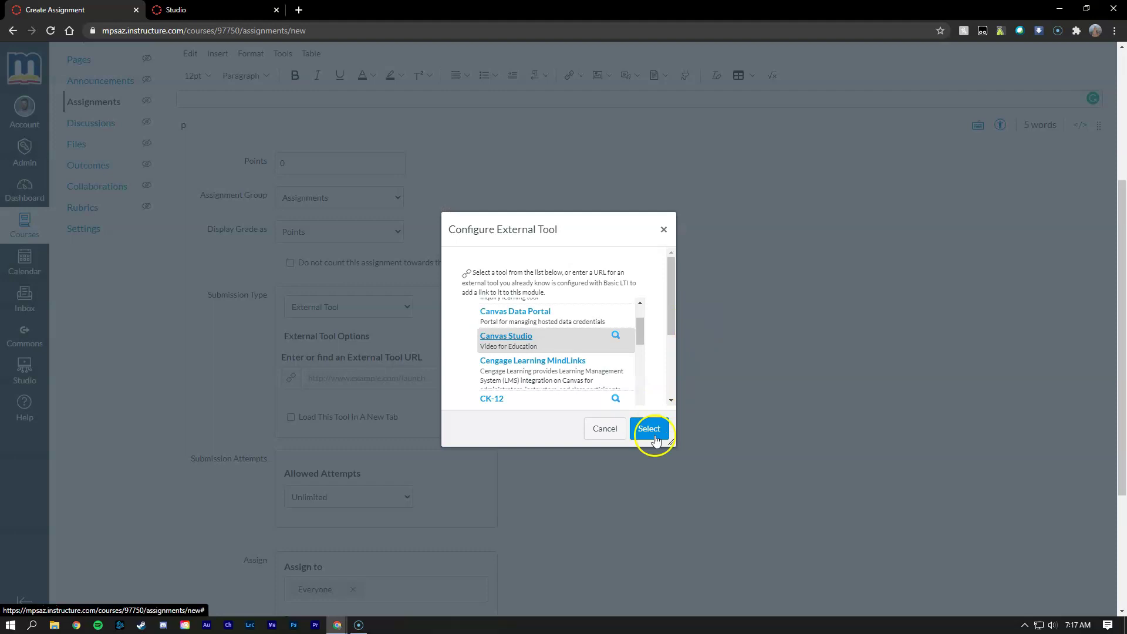
# Step: Link Canvas Studio as the external tool, set points to 30, and save the Video Quiz assignment
pyautogui.click(656, 440)
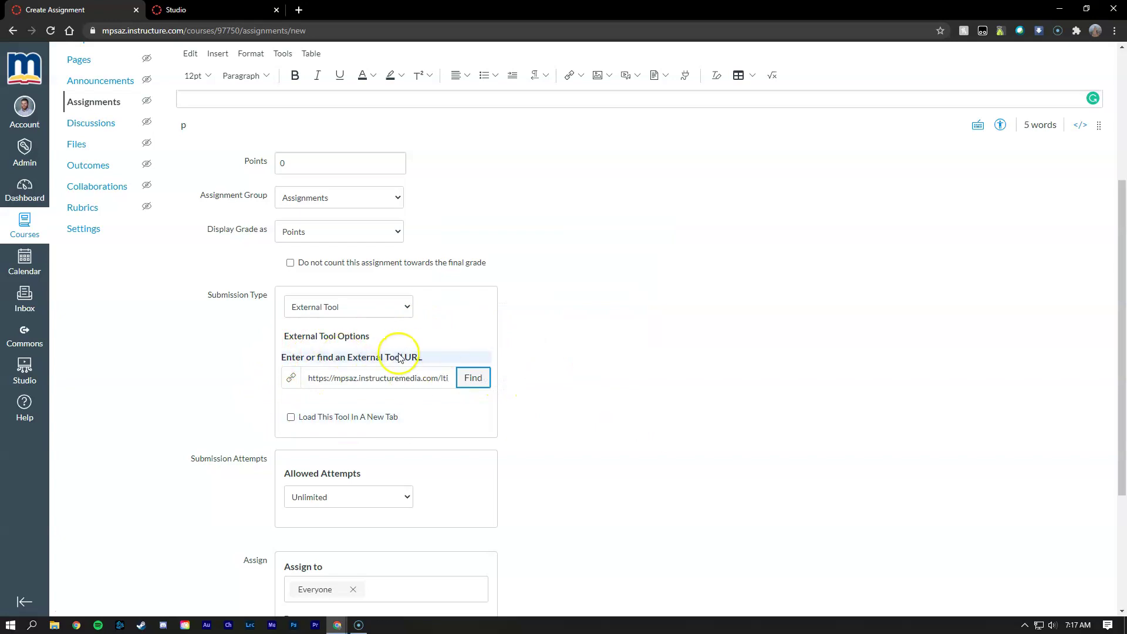
pyautogui.doubleClick(322, 163)
pyautogui.write('30')
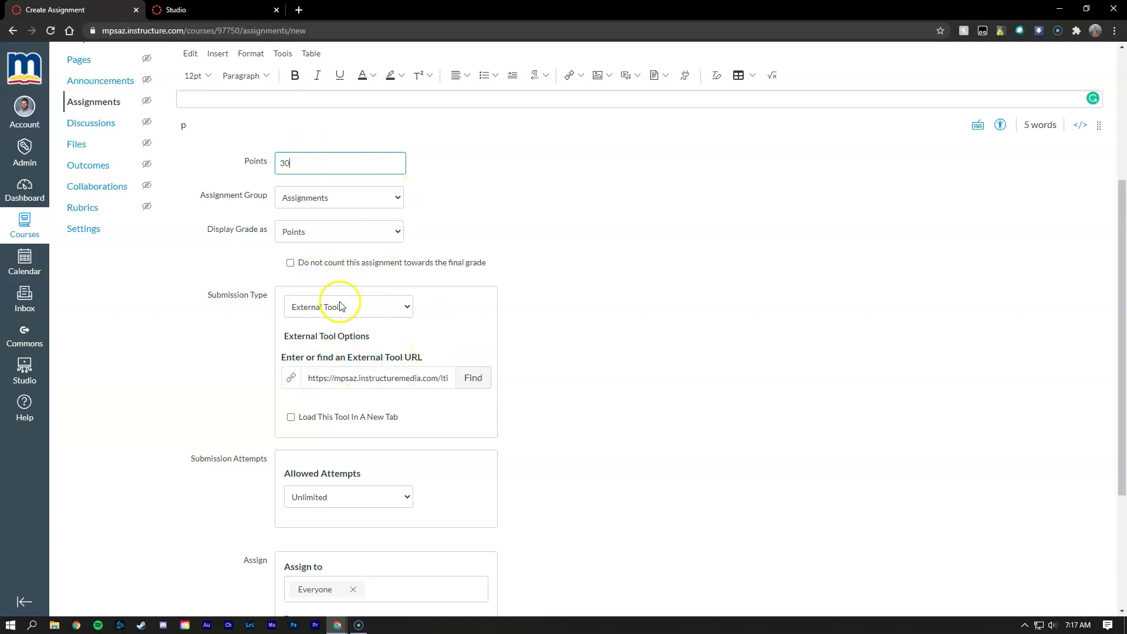
pyautogui.scroll(-3, 355, 347)
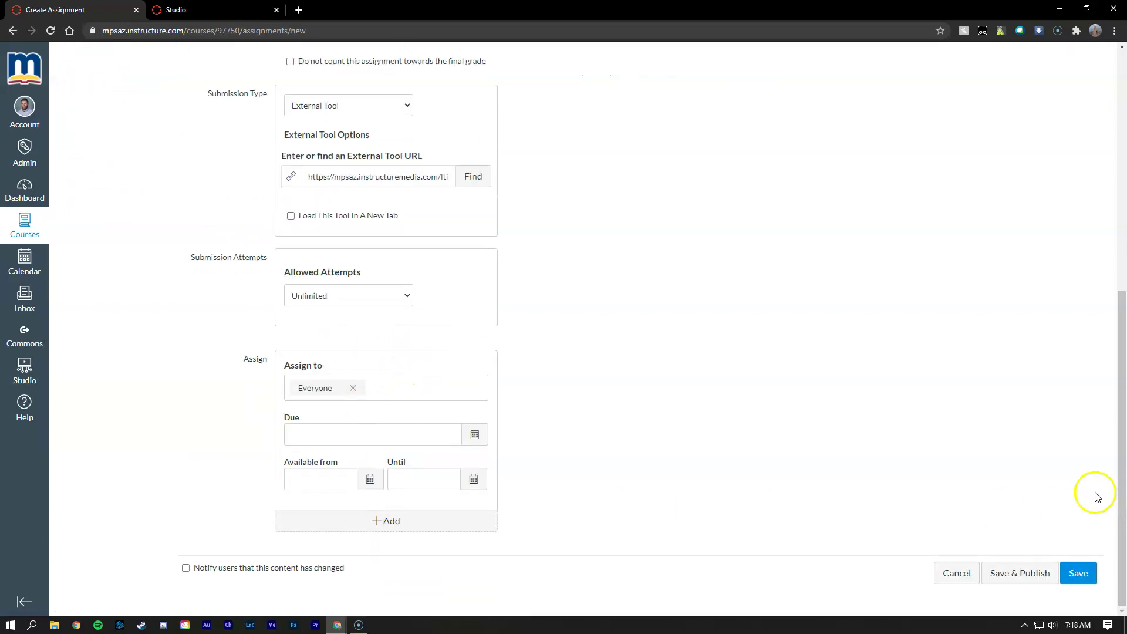
pyautogui.click(1079, 573)
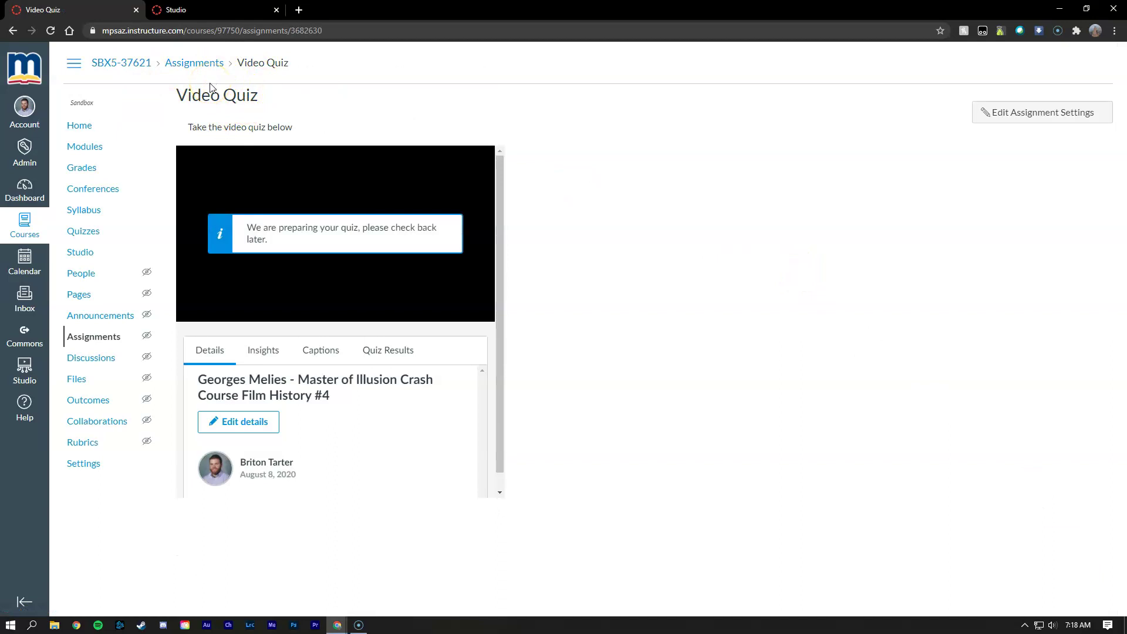
# Step: Open the gradebook and review its assignment group filter, module filter and View options
pyautogui.click(95, 168)
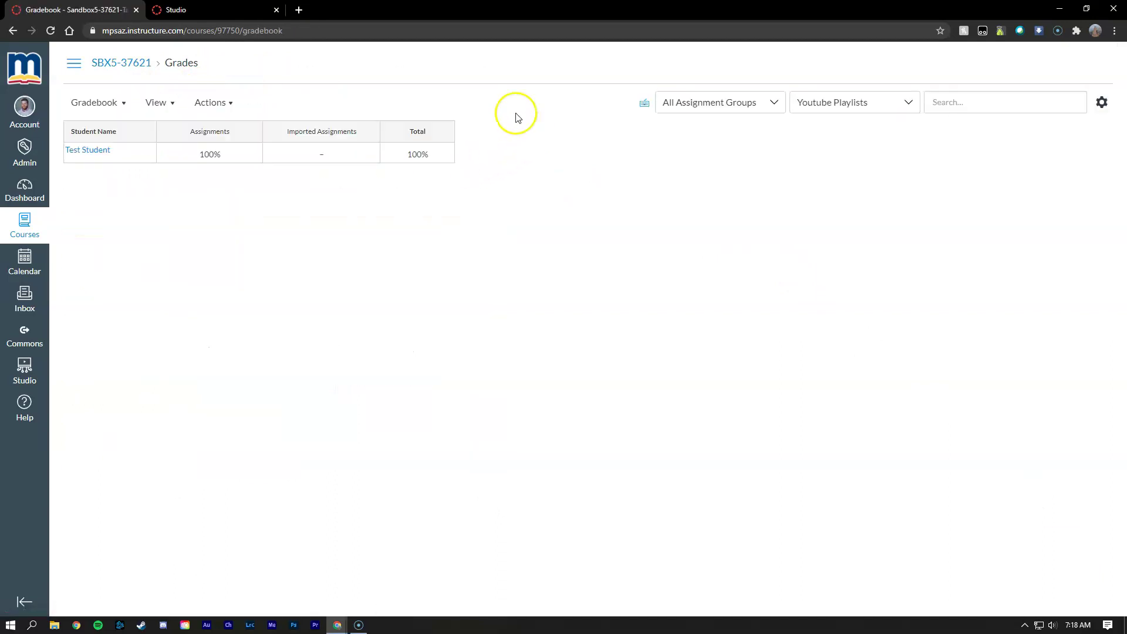
pyautogui.click(744, 104)
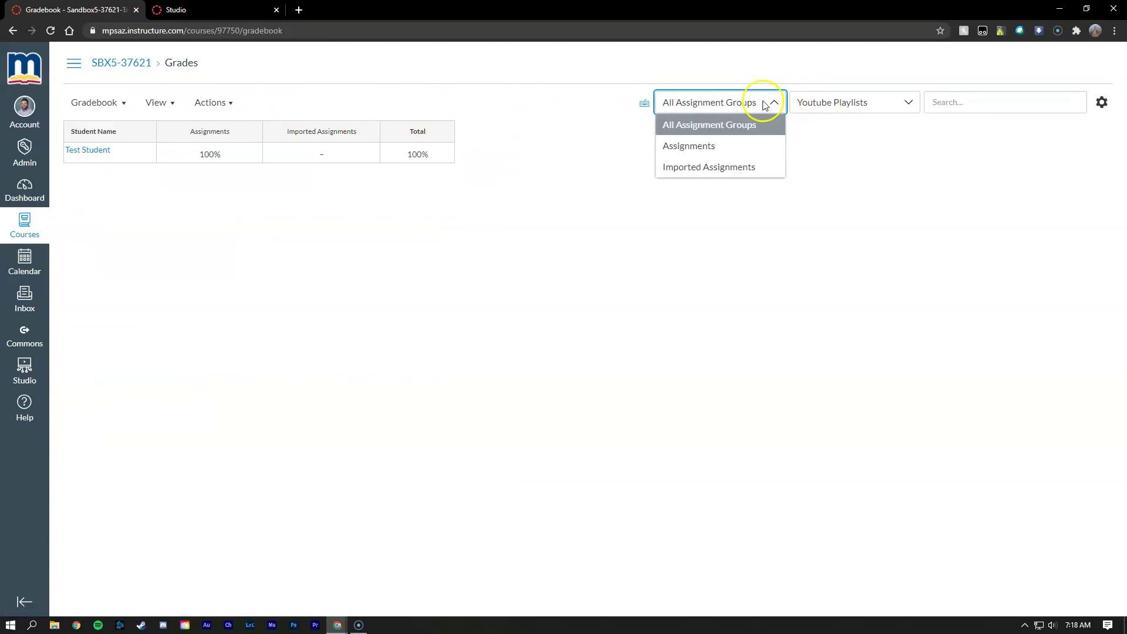
pyautogui.click(818, 98)
pyautogui.click(646, 181)
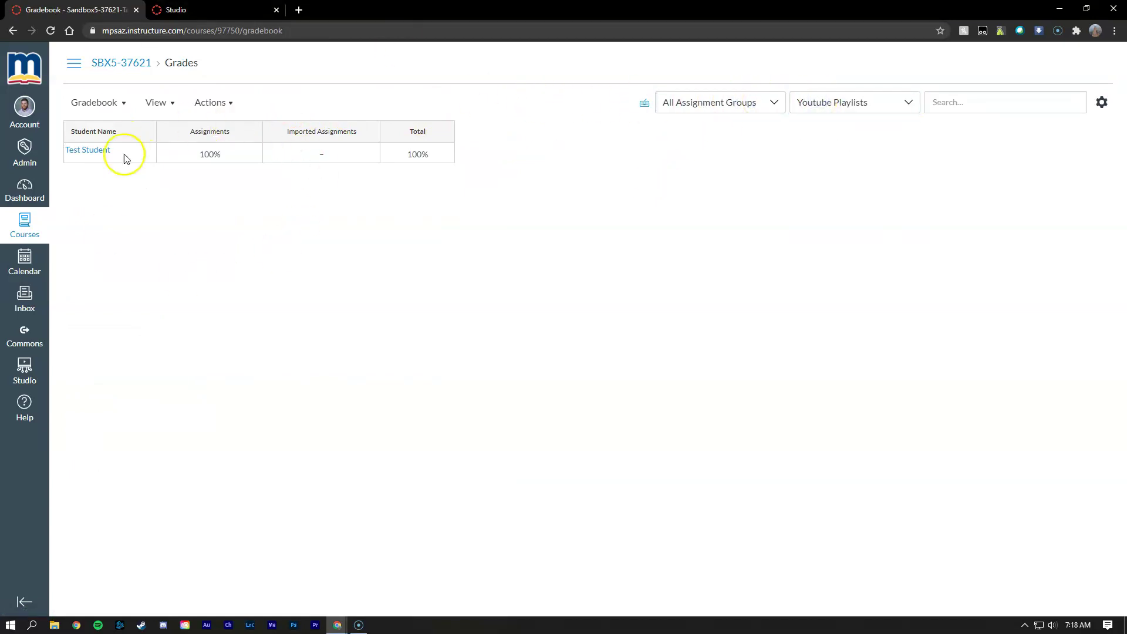
pyautogui.click(155, 103)
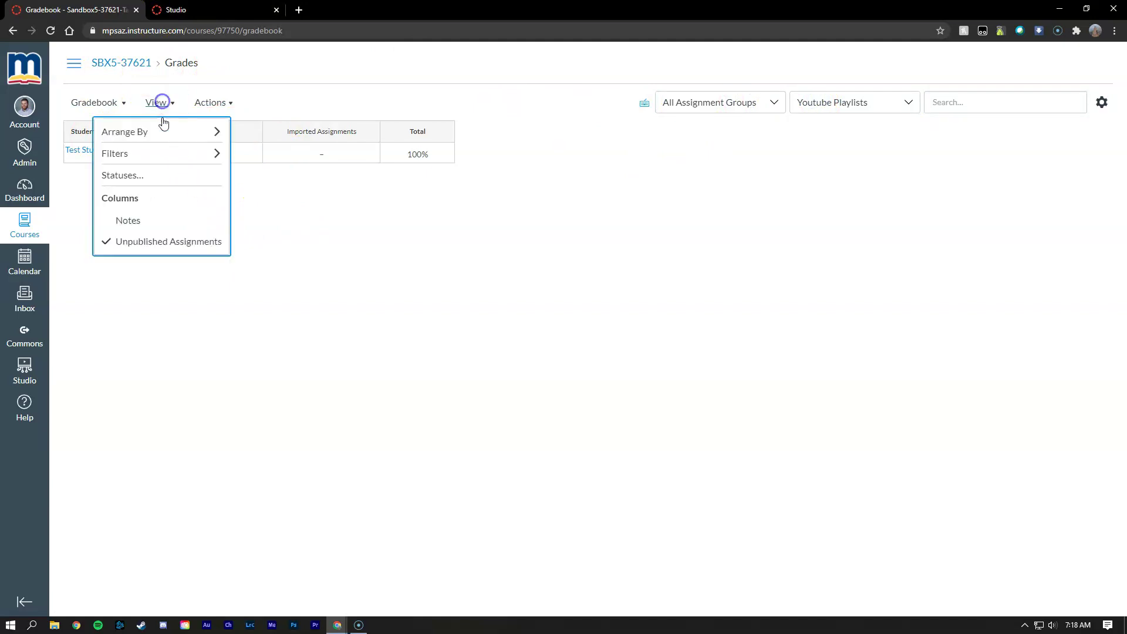
pyautogui.click(481, 323)
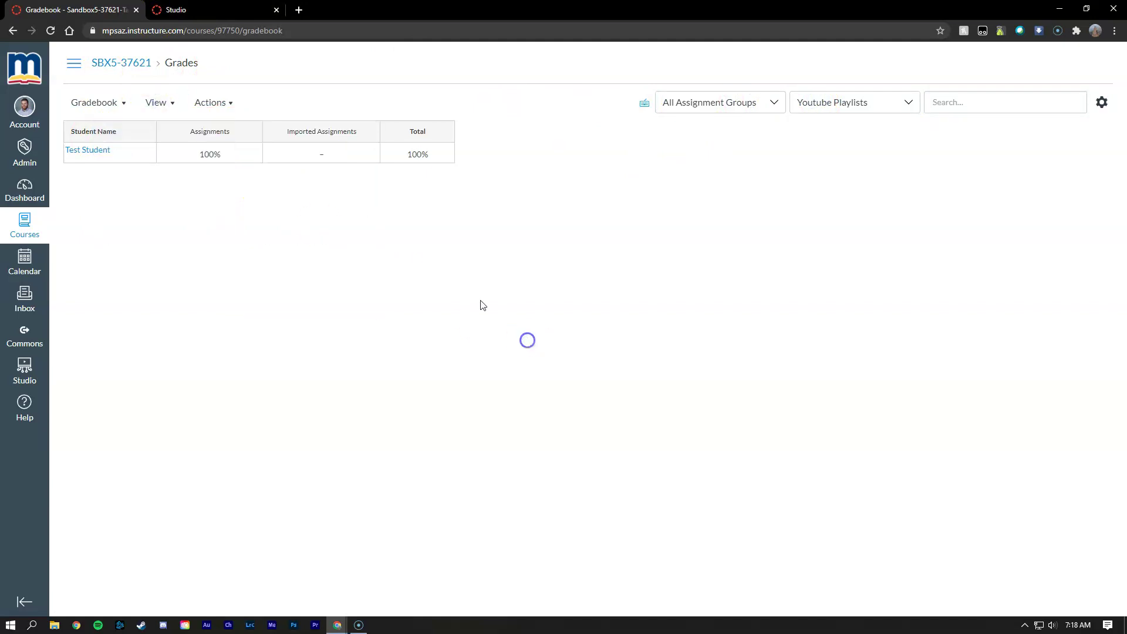
# Step: Return to the course home page and scroll through the module list
pyautogui.click(23, 191)
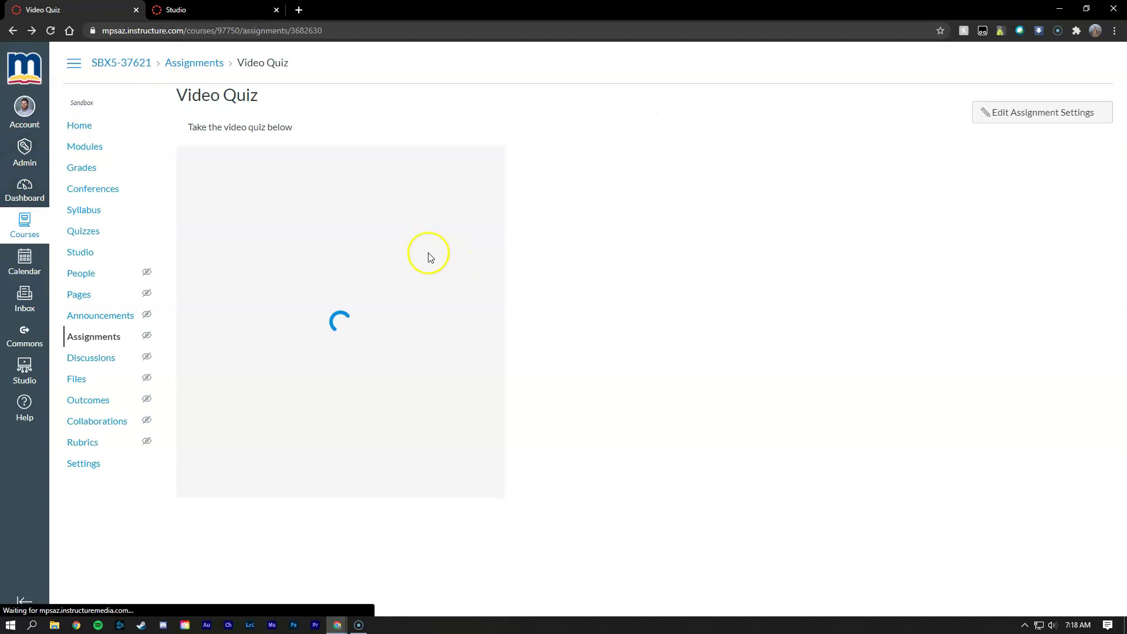
pyautogui.click(89, 130)
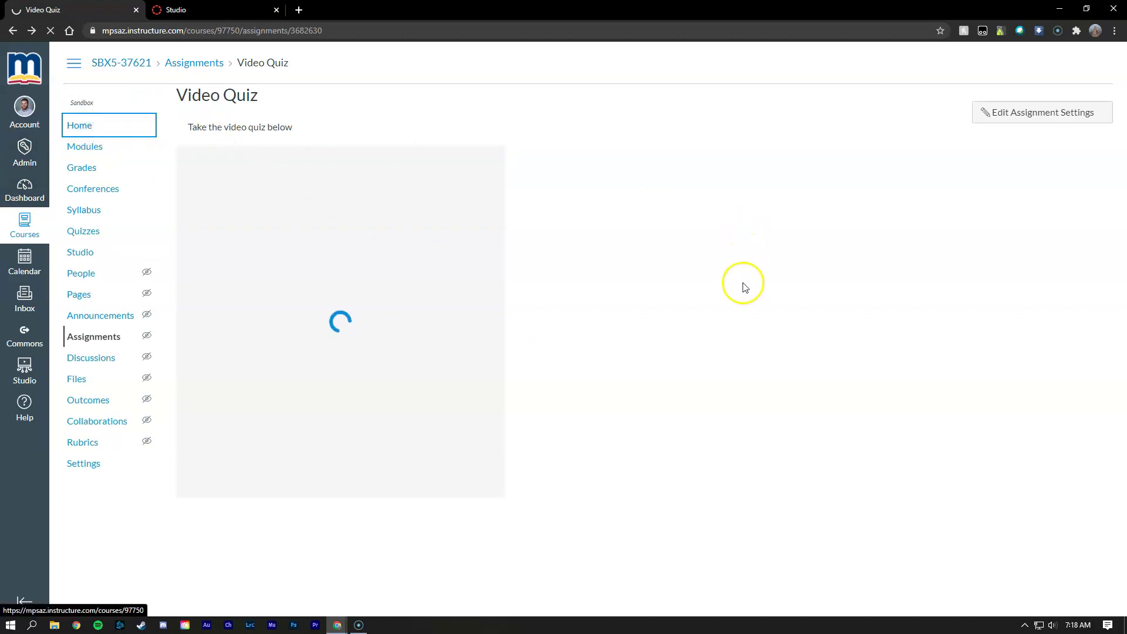
pyautogui.scroll(-3, 738, 279)
# Step: Add the Video Quiz assignment as a new item in the Studio module
pyautogui.scroll(-5, 739, 279)
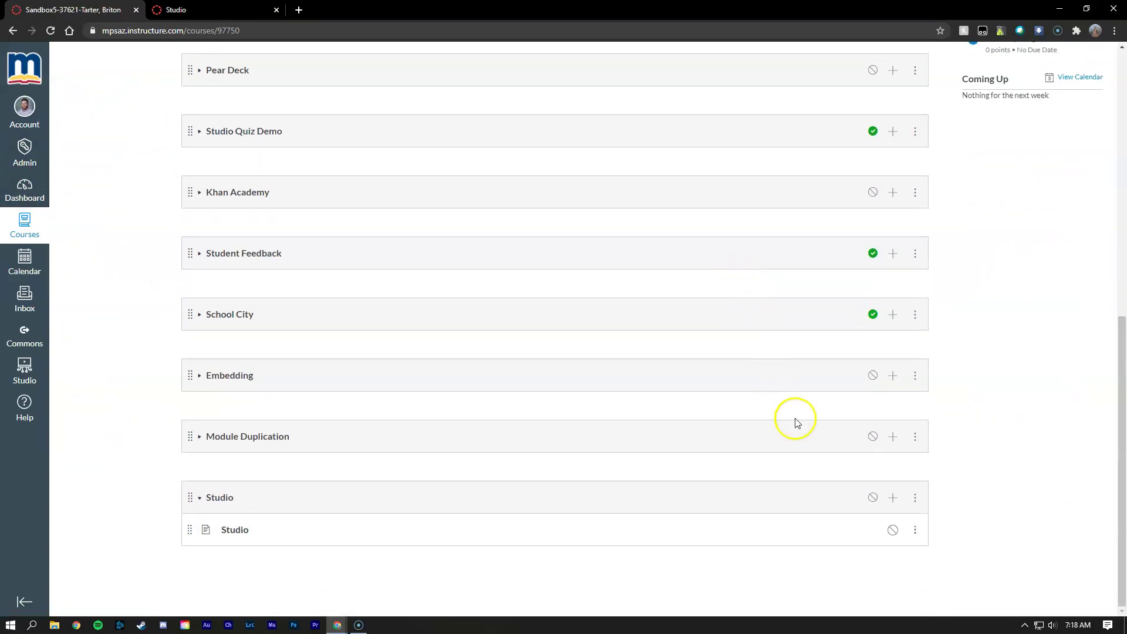
pyautogui.click(893, 498)
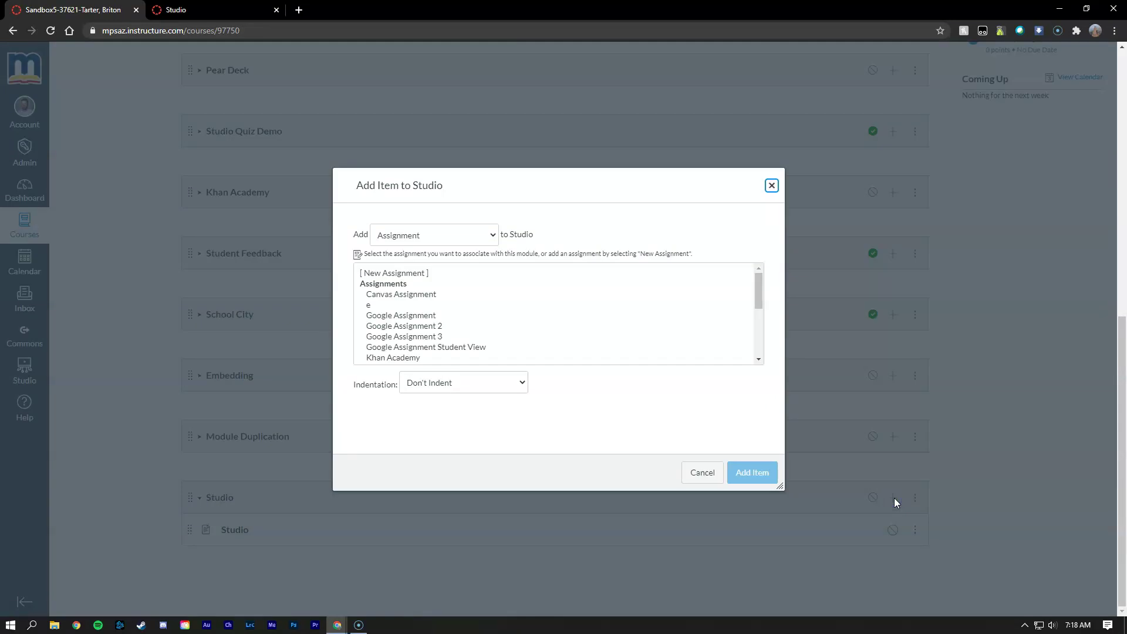
pyautogui.scroll(-2, 432, 300)
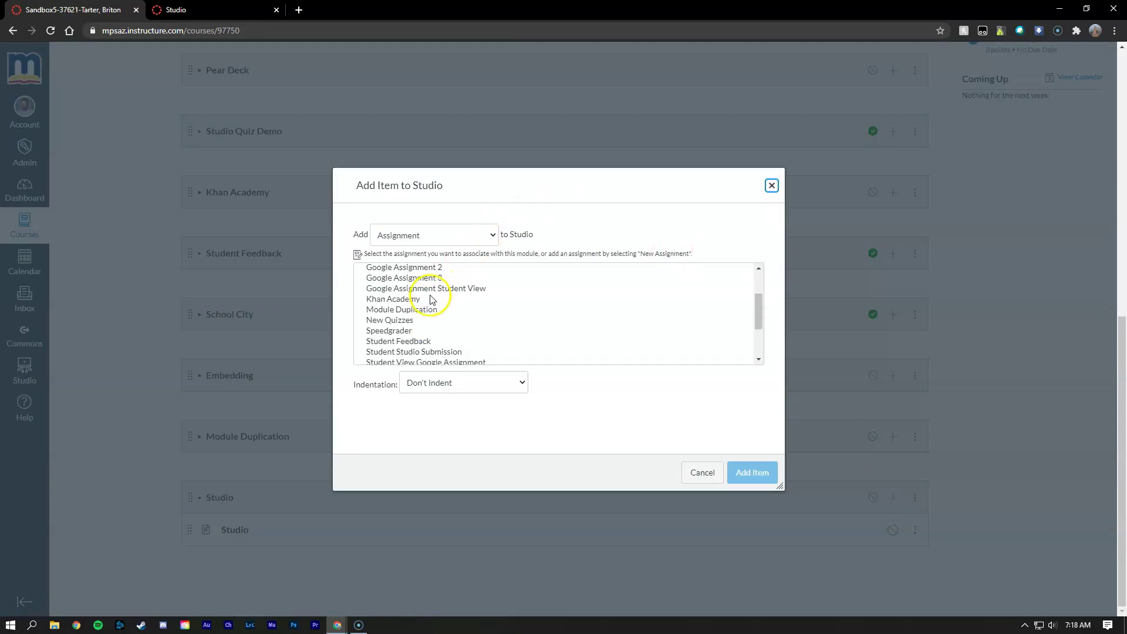
pyautogui.scroll(-2, 435, 300)
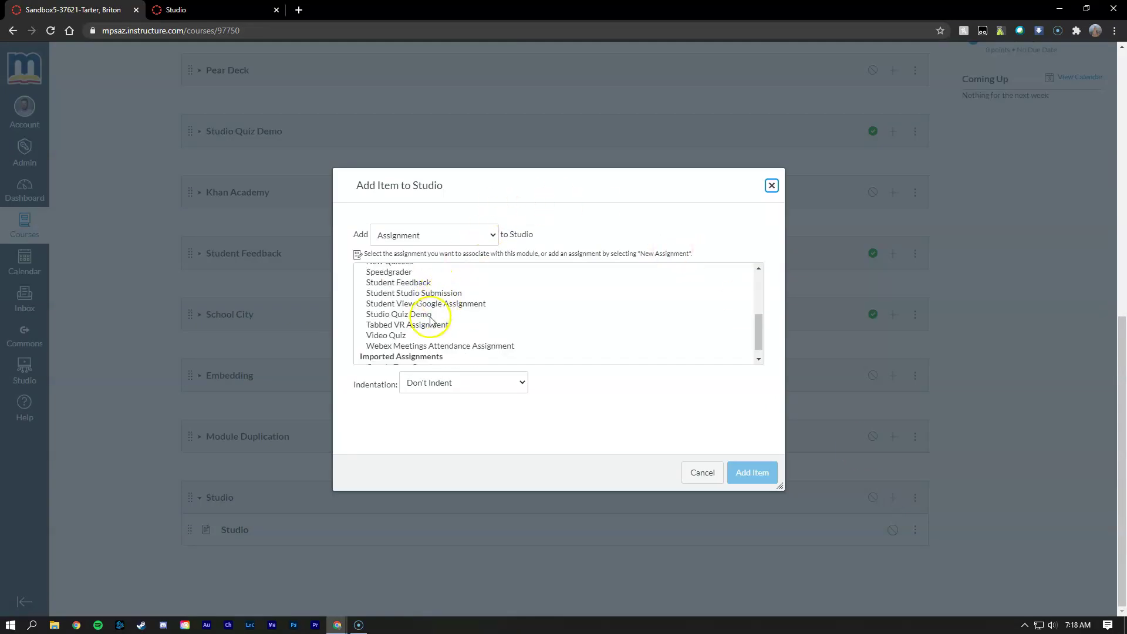
pyautogui.scroll(-1, 429, 324)
pyautogui.scroll(5, 439, 341)
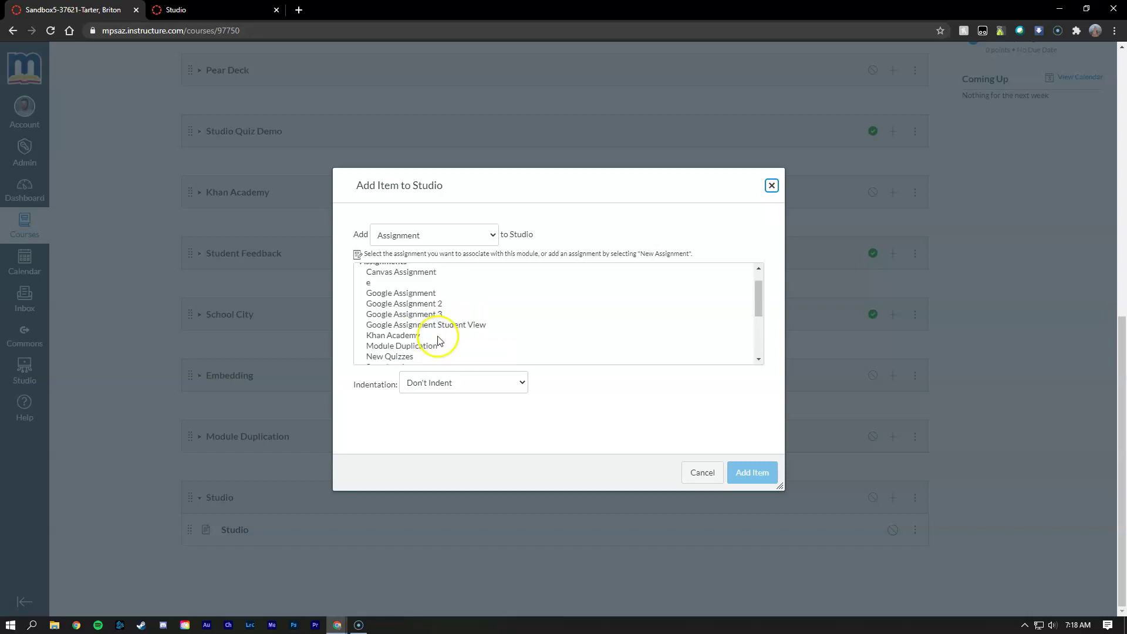
pyautogui.scroll(-2, 440, 340)
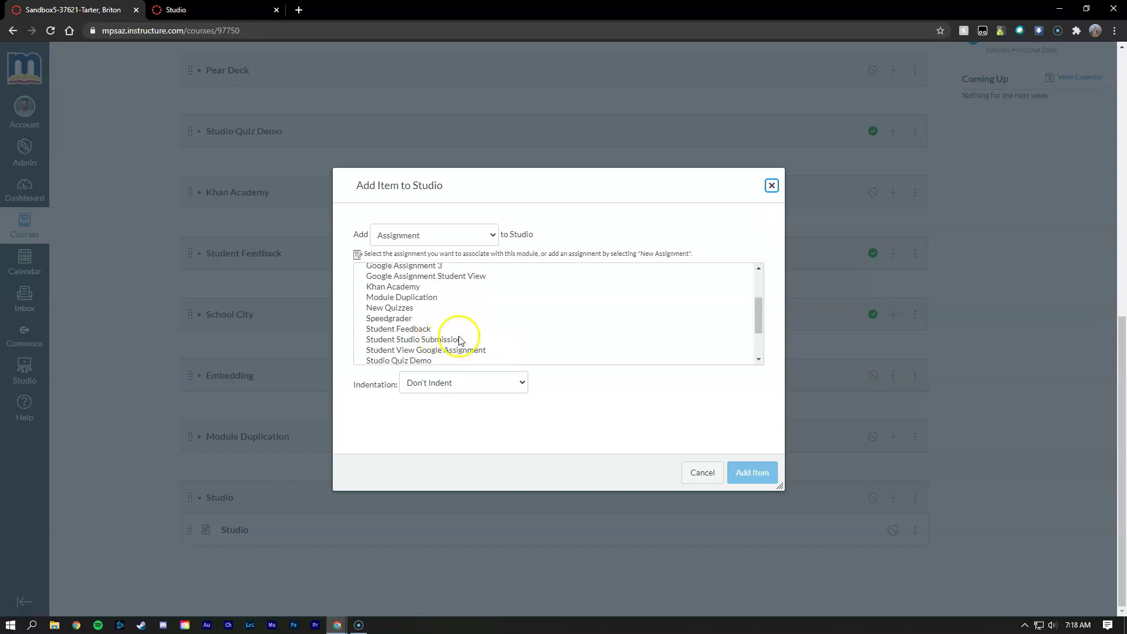
pyautogui.scroll(-2, 460, 340)
pyautogui.scroll(6, 461, 341)
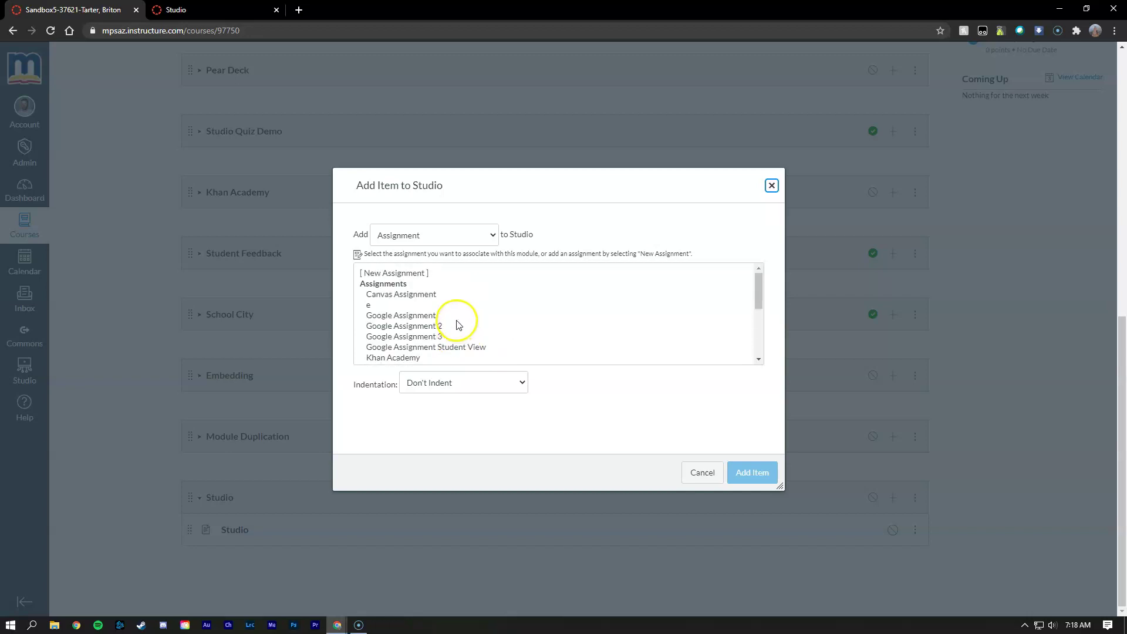
pyautogui.scroll(-2, 458, 324)
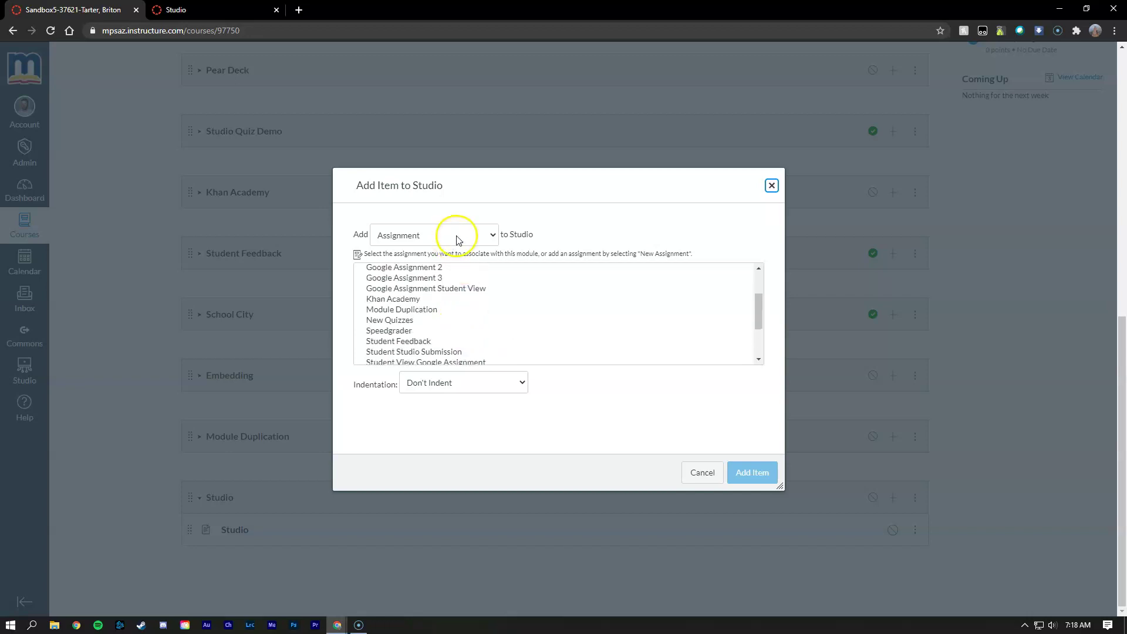
pyautogui.scroll(-2, 461, 306)
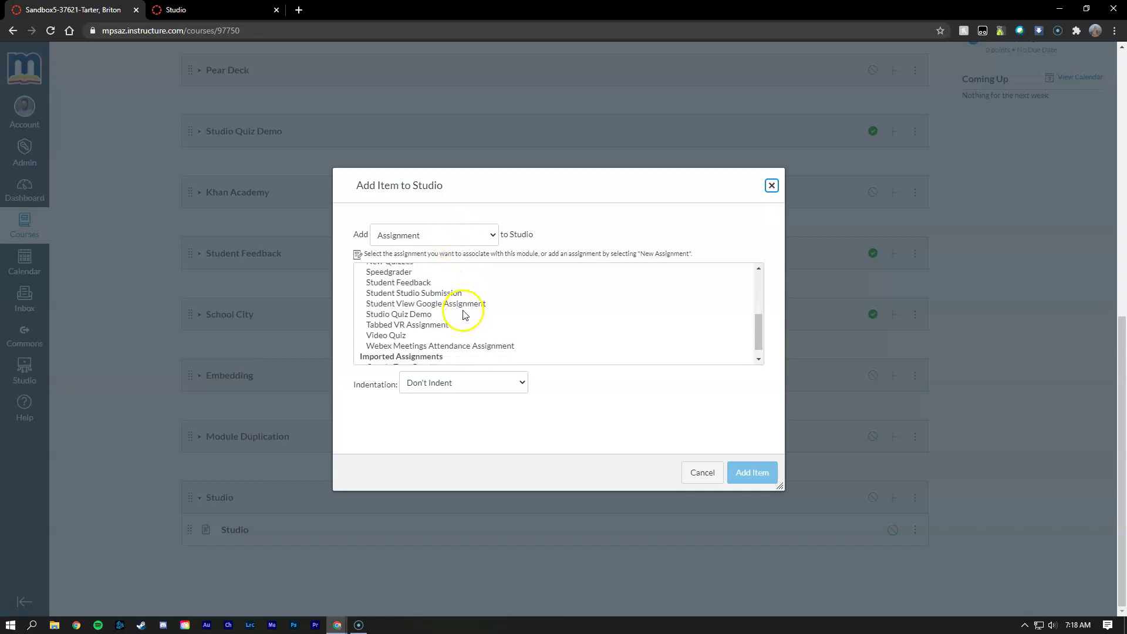
pyautogui.click(408, 335)
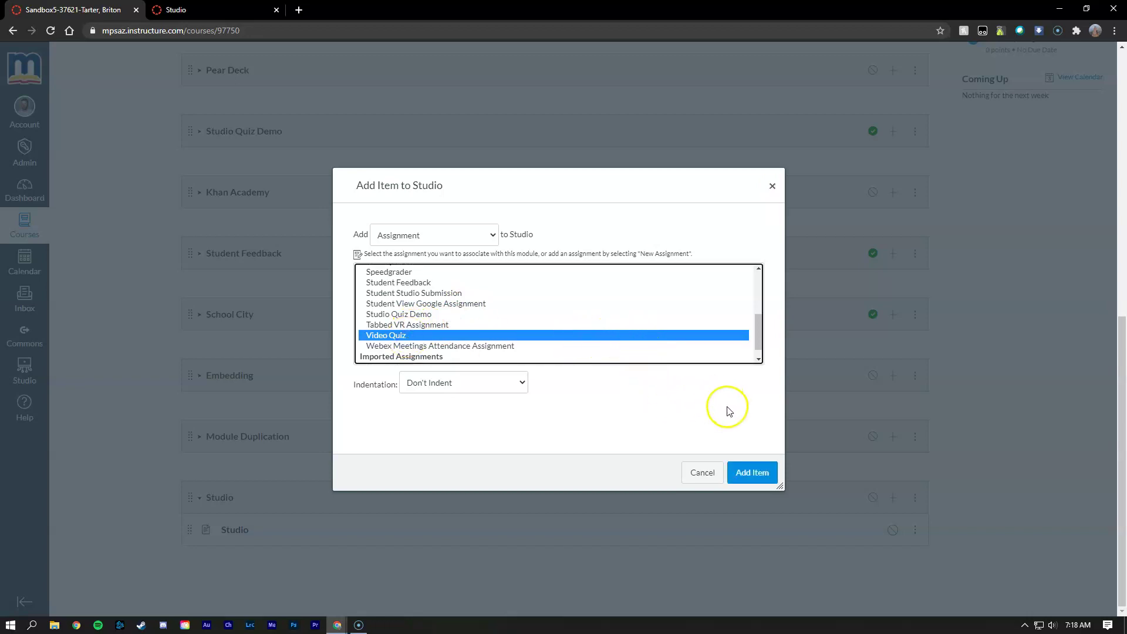
pyautogui.click(754, 473)
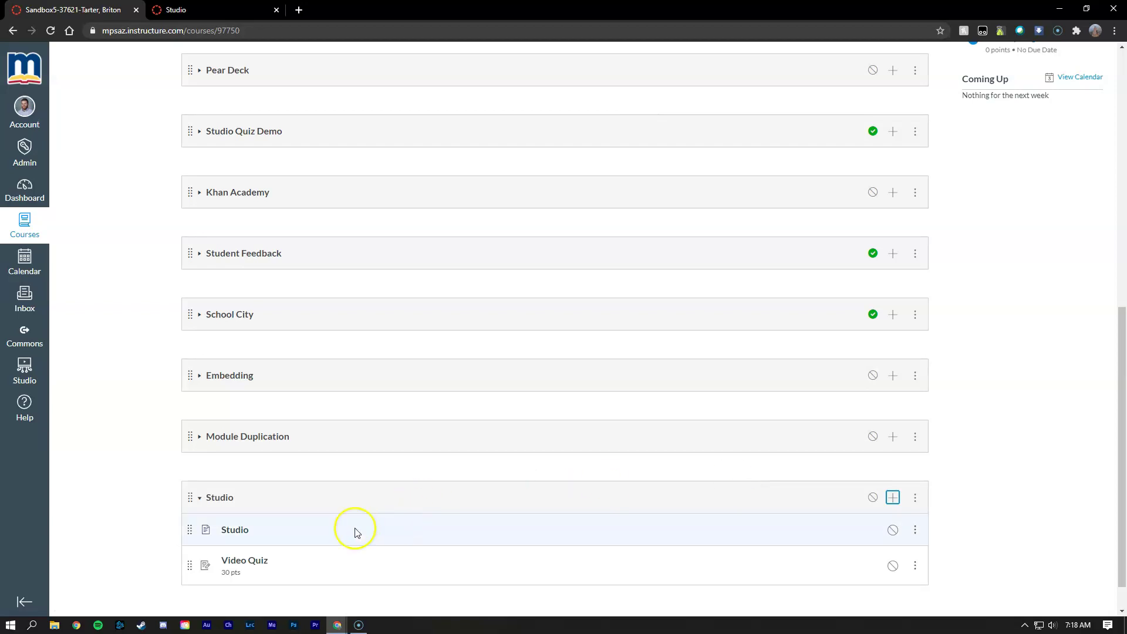
# Step: Open Video Quiz from the Studio module to check its embedded Georges Melies quiz
pyautogui.scroll(-1, 338, 570)
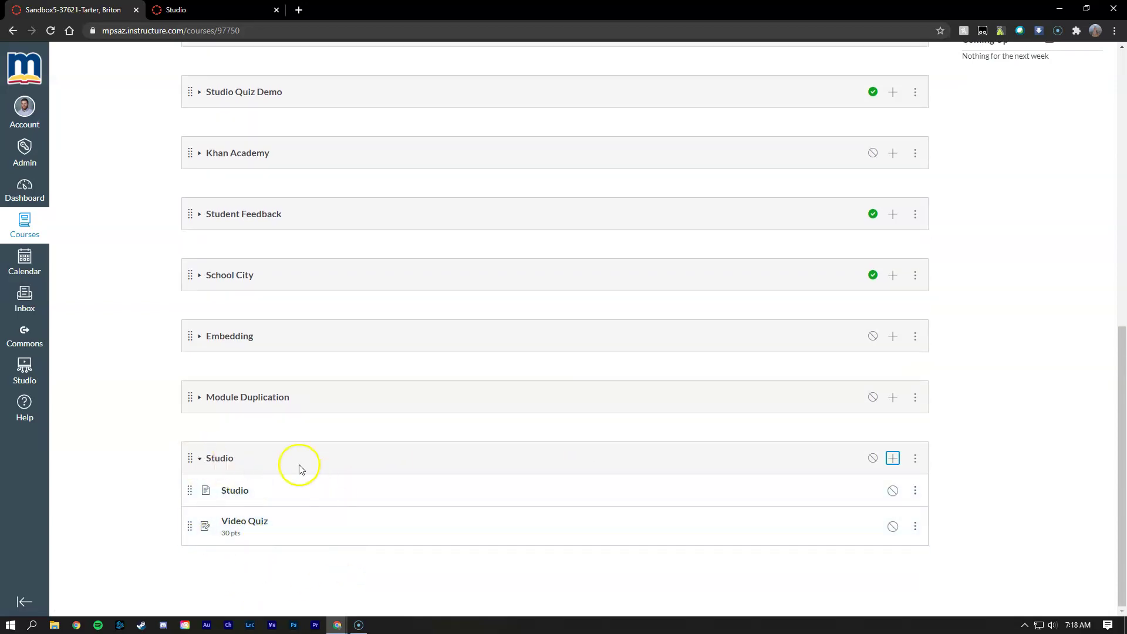
pyautogui.click(244, 521)
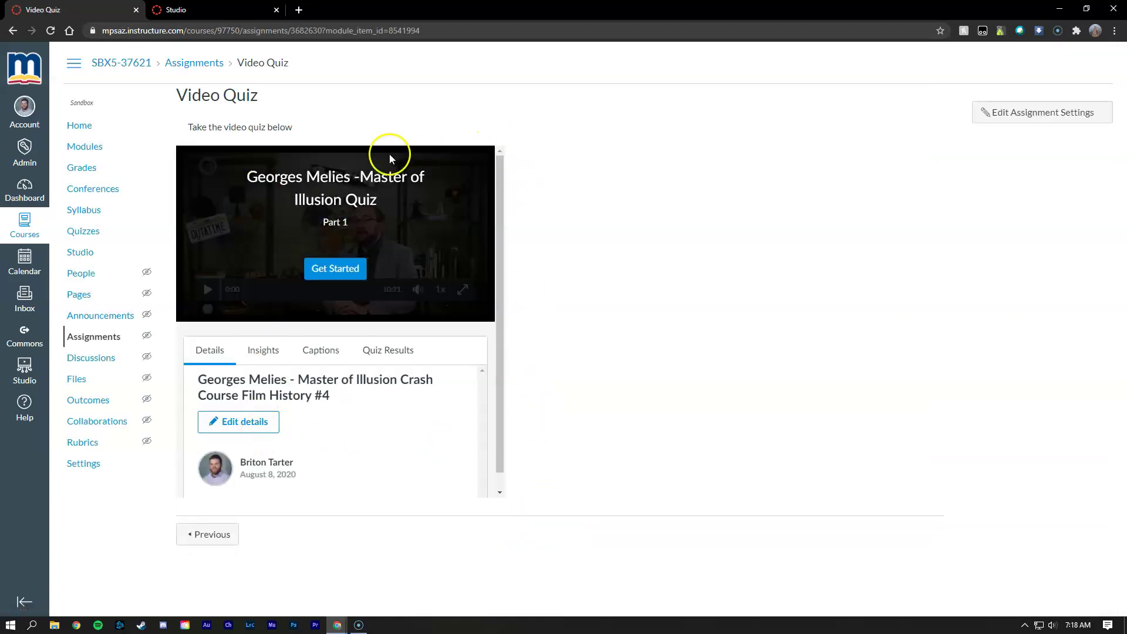
# Step: Open the gradebook and look over the module filter list and View options
pyautogui.click(82, 167)
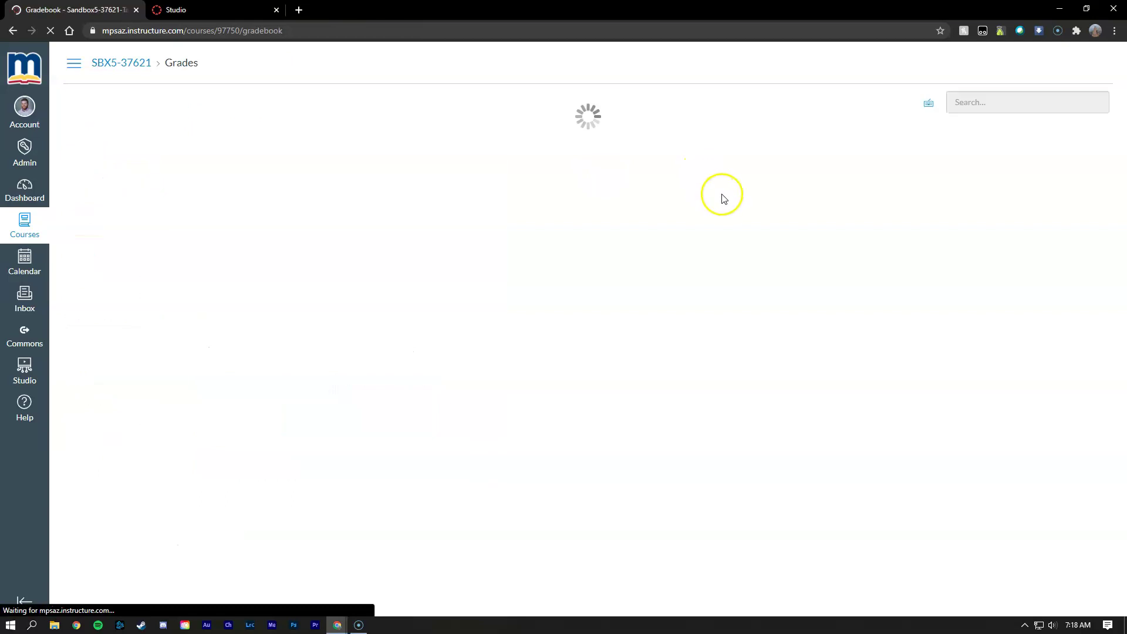
pyautogui.click(868, 102)
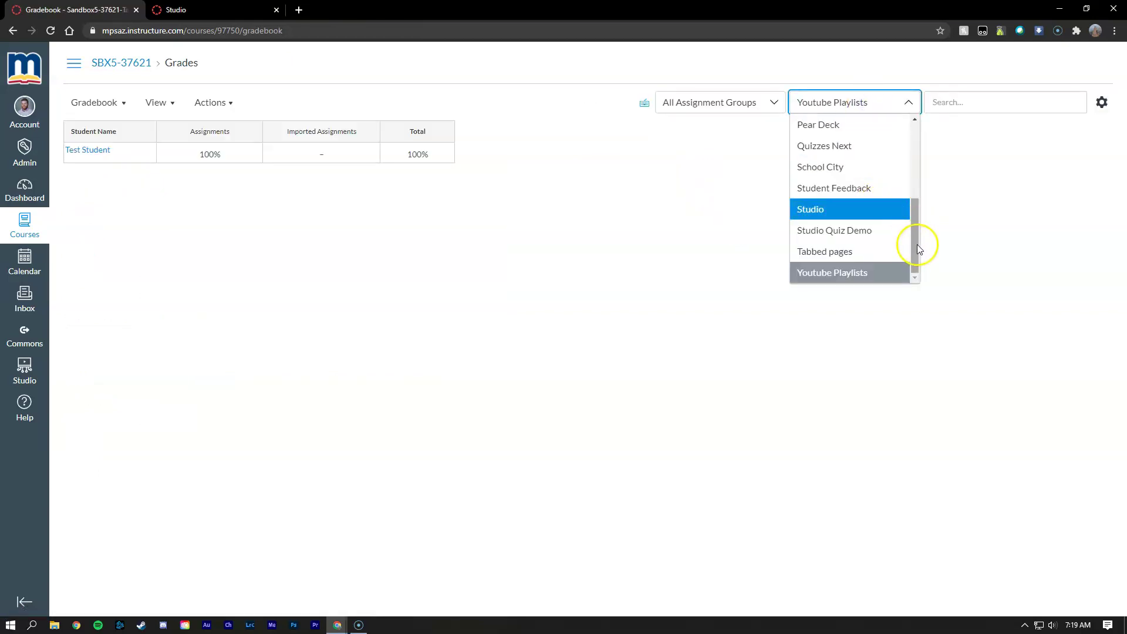
pyautogui.moveTo(916, 248); pyautogui.dragTo(917, 143)
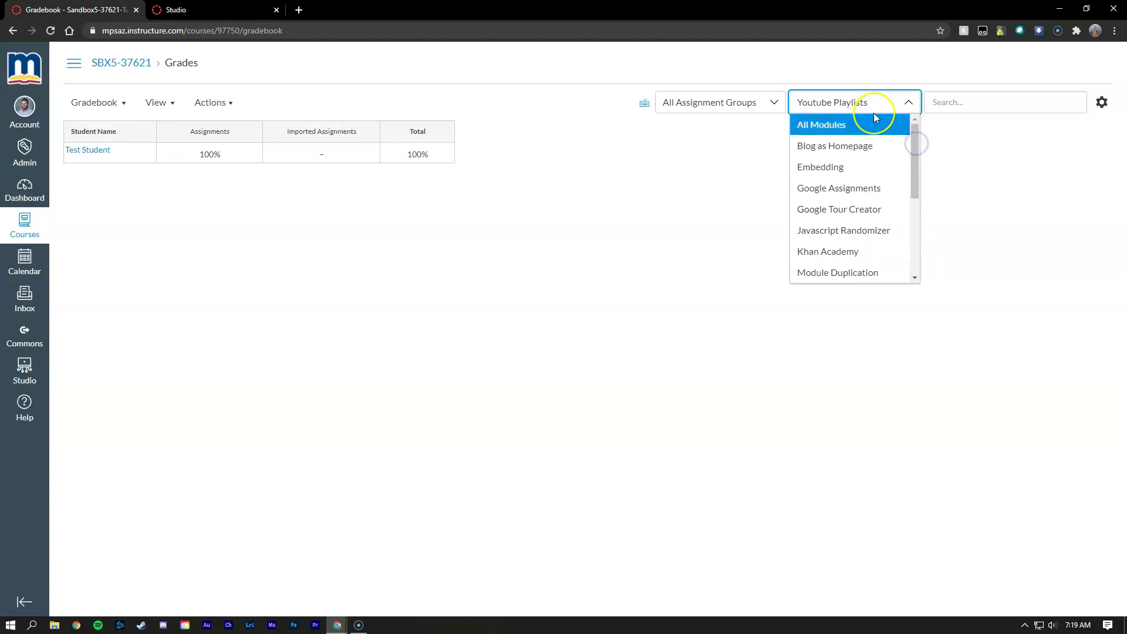
pyautogui.click(156, 102)
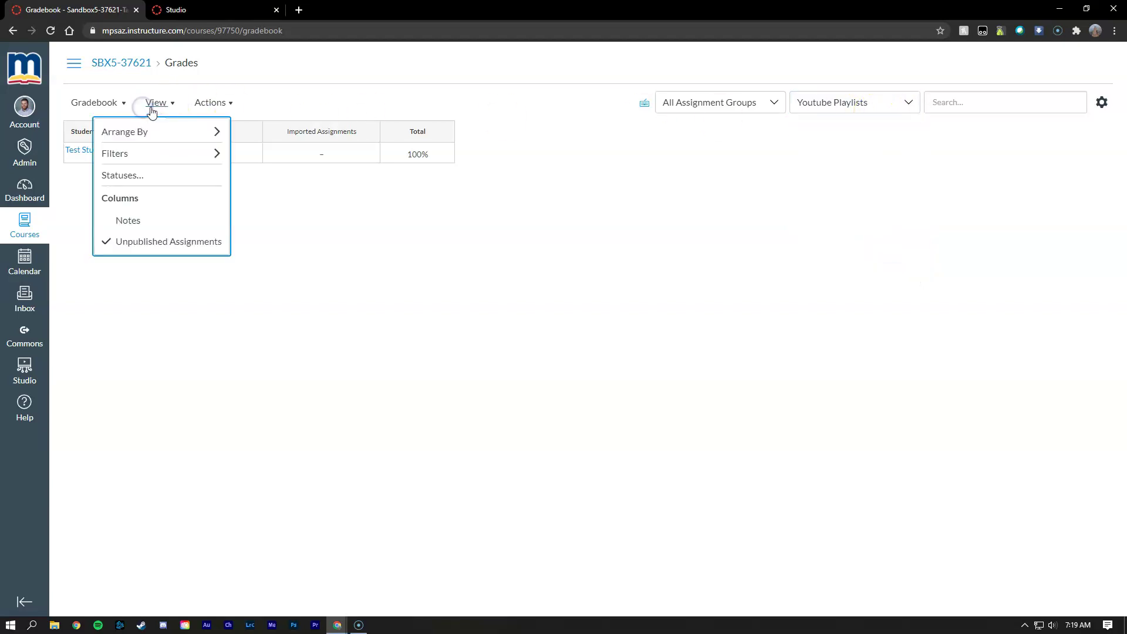
pyautogui.moveTo(153, 163)
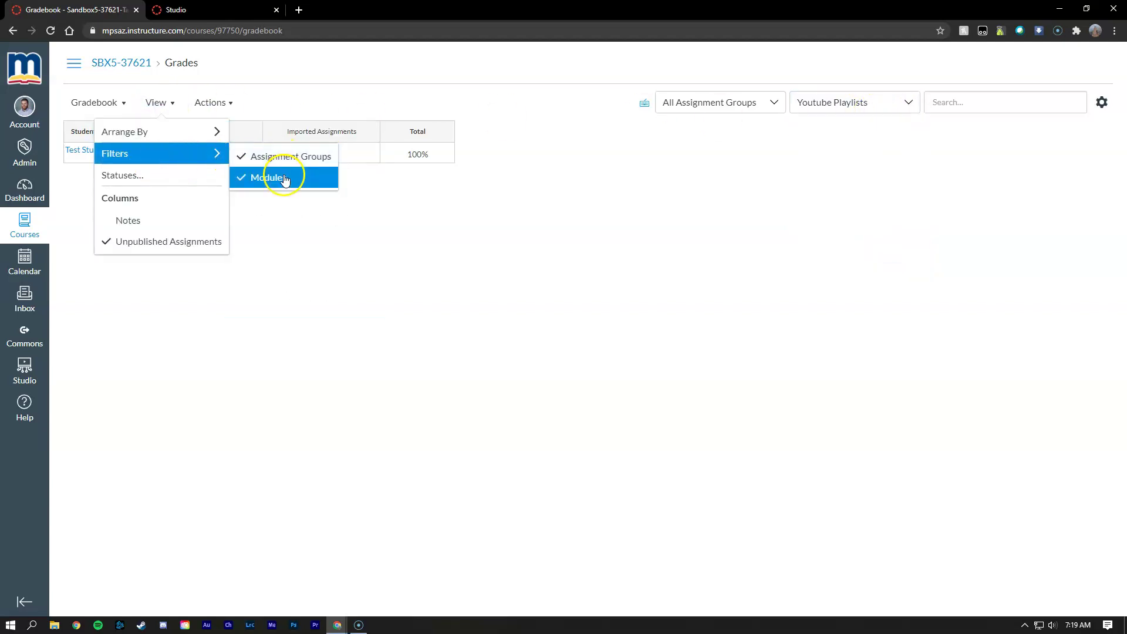
pyautogui.click(767, 176)
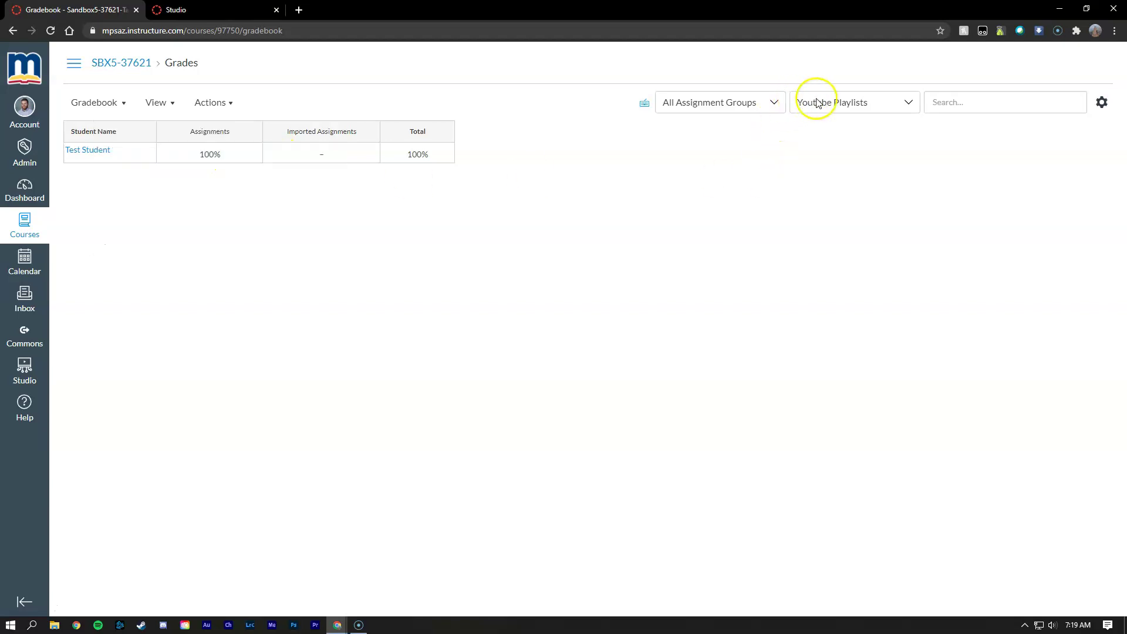
# Step: Filter the gradebook to the Assignments group and the Studio module
pyautogui.click(752, 104)
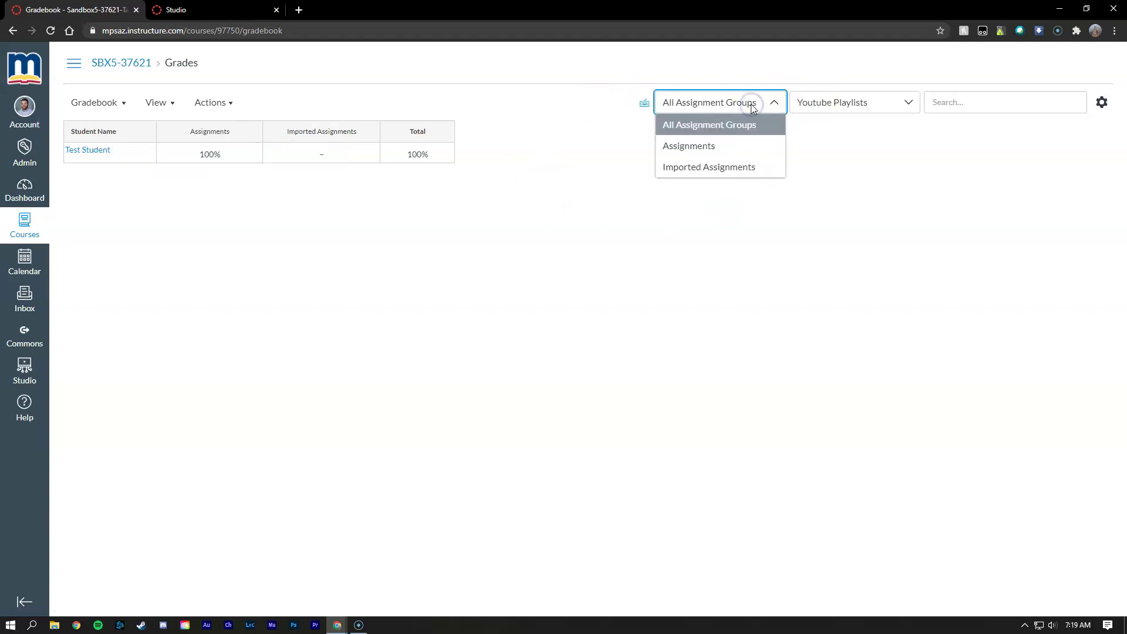
pyautogui.click(723, 145)
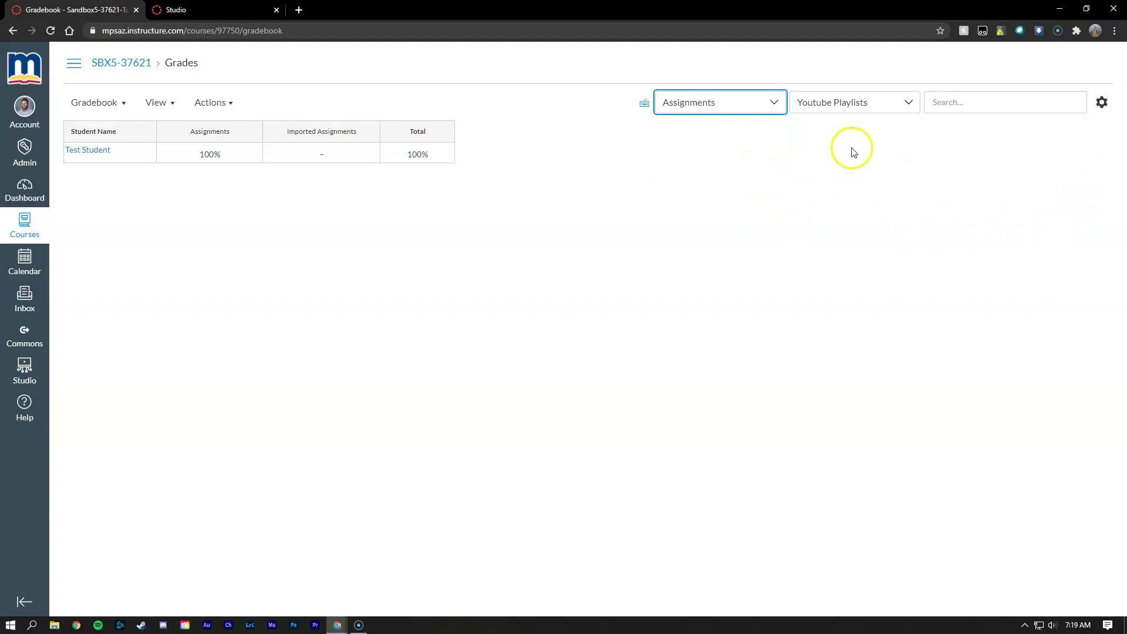
pyautogui.click(866, 102)
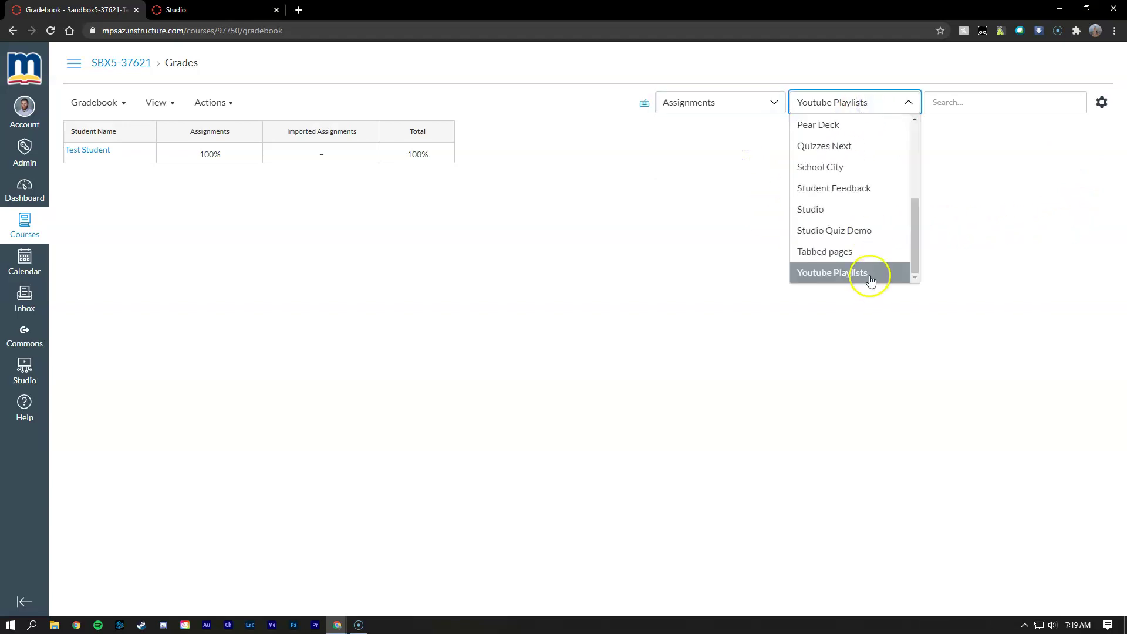
pyautogui.click(840, 209)
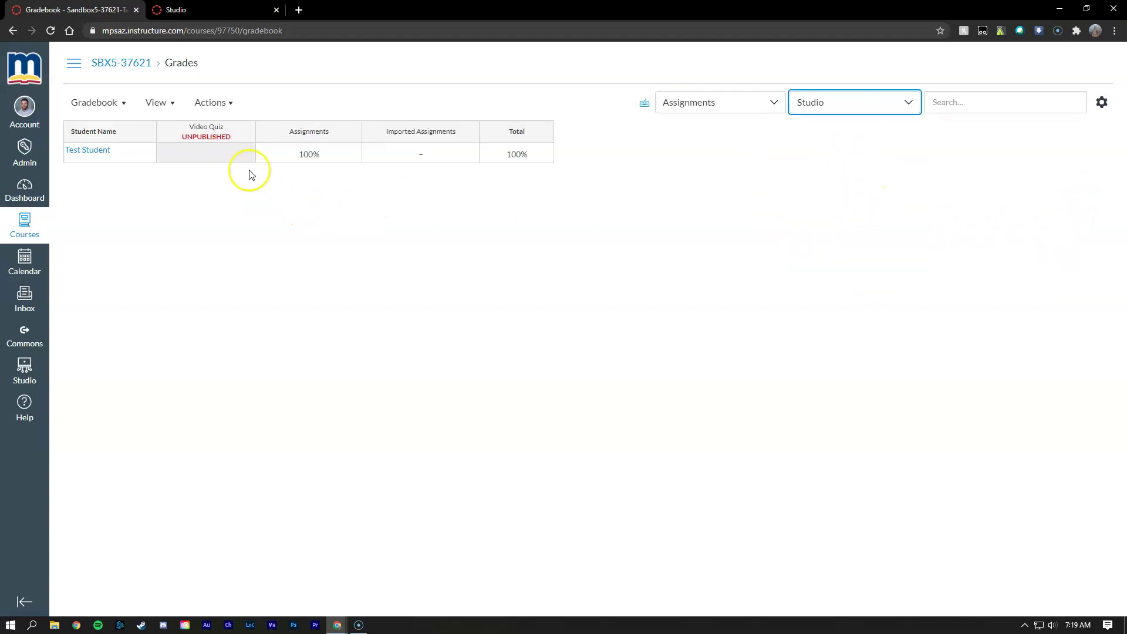